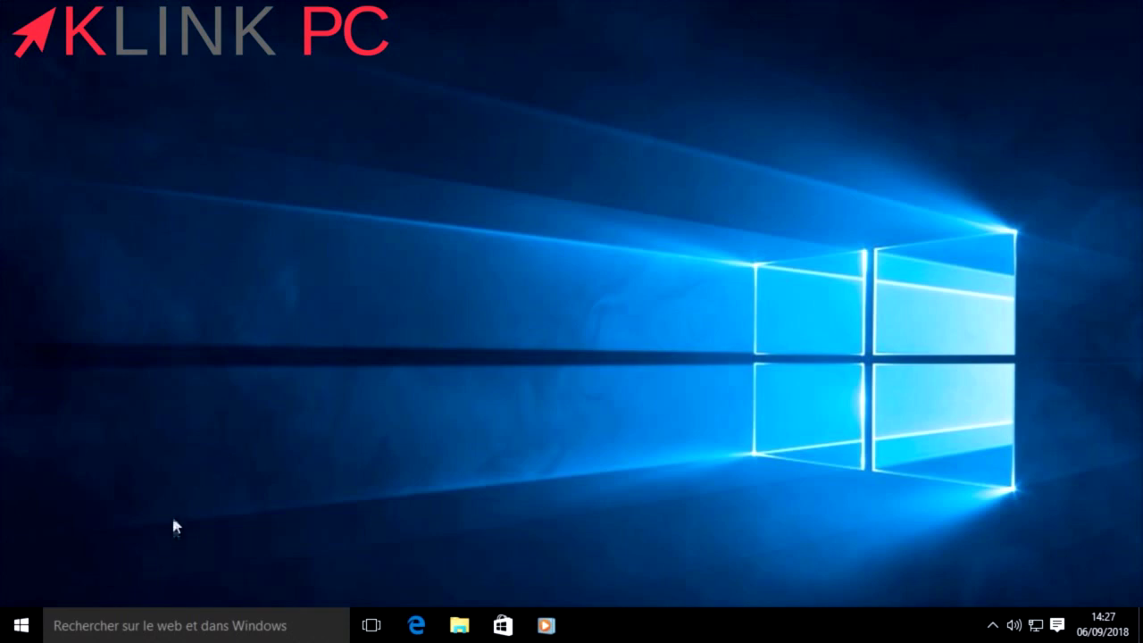
- Open the Control Panel by running the command control
{"action": "right_click", "coordinate": [21, 625]}
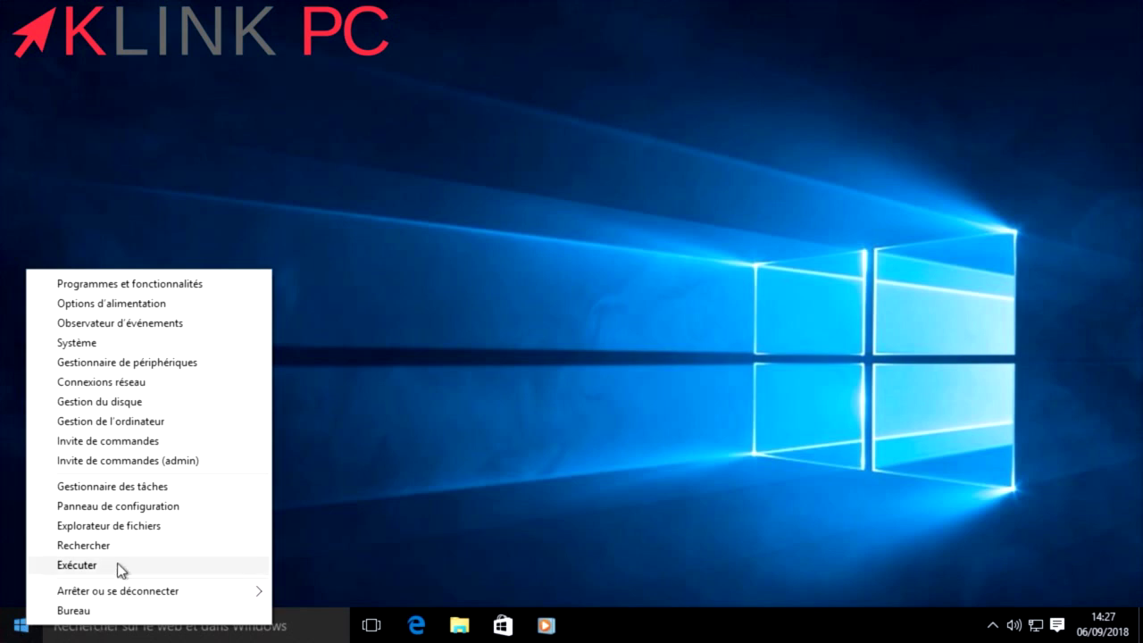
{"action": "left_click", "coordinate": [117, 562]}
{"action": "left_click", "coordinate": [131, 512]}
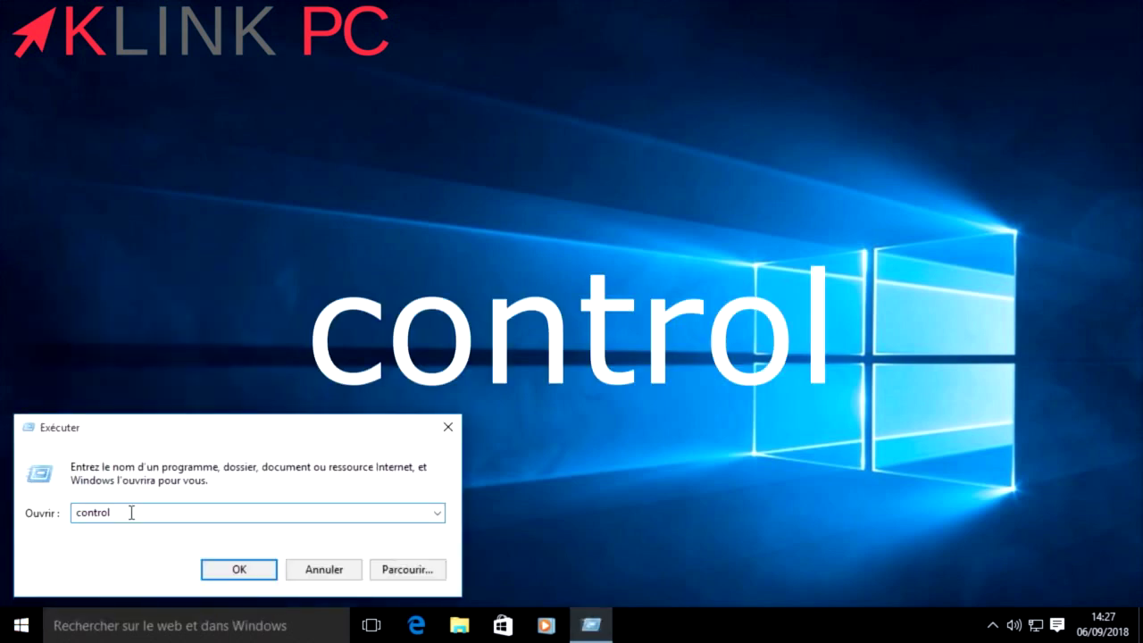
{"action": "double_click", "coordinate": [131, 513]}
{"action": "type", "text": "co"}
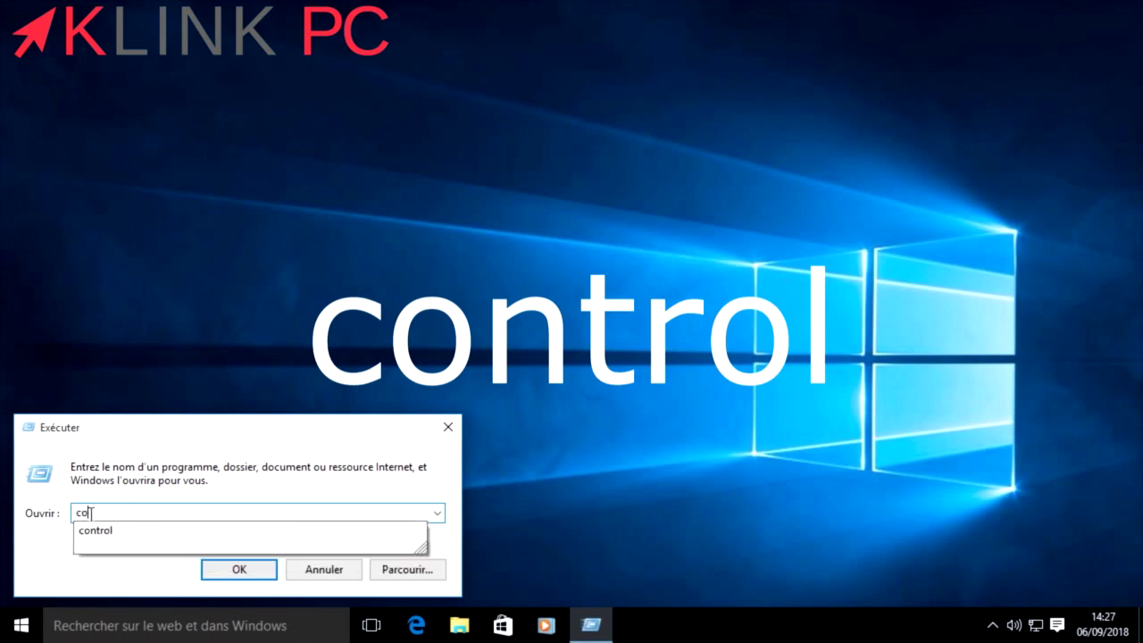
{"action": "type", "text": "ntrol"}
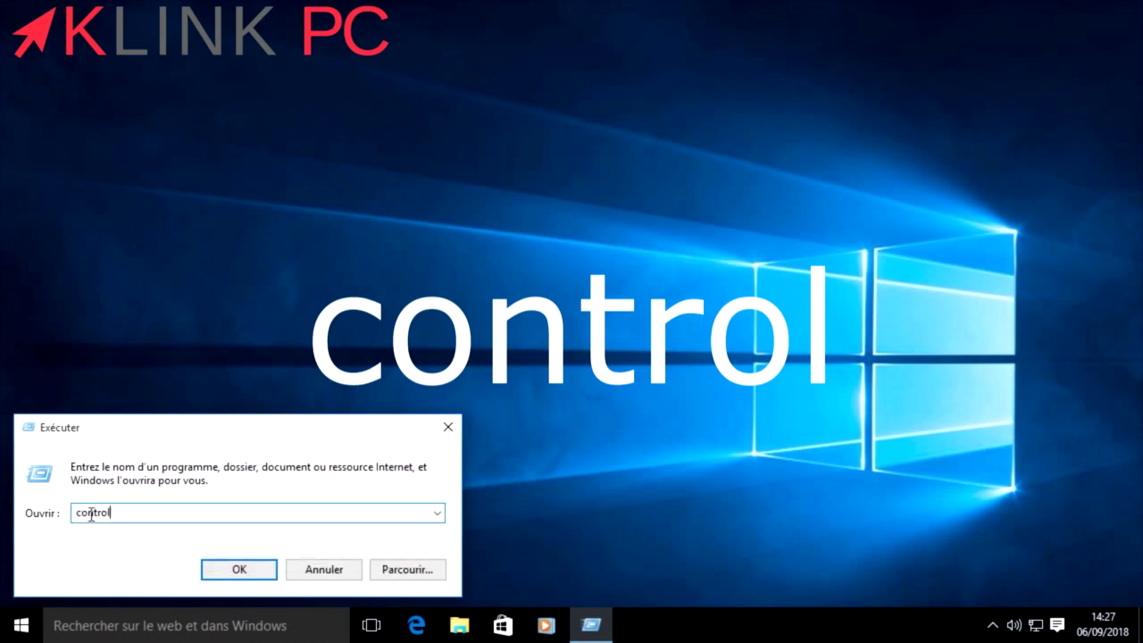
{"action": "left_click", "coordinate": [214, 570]}
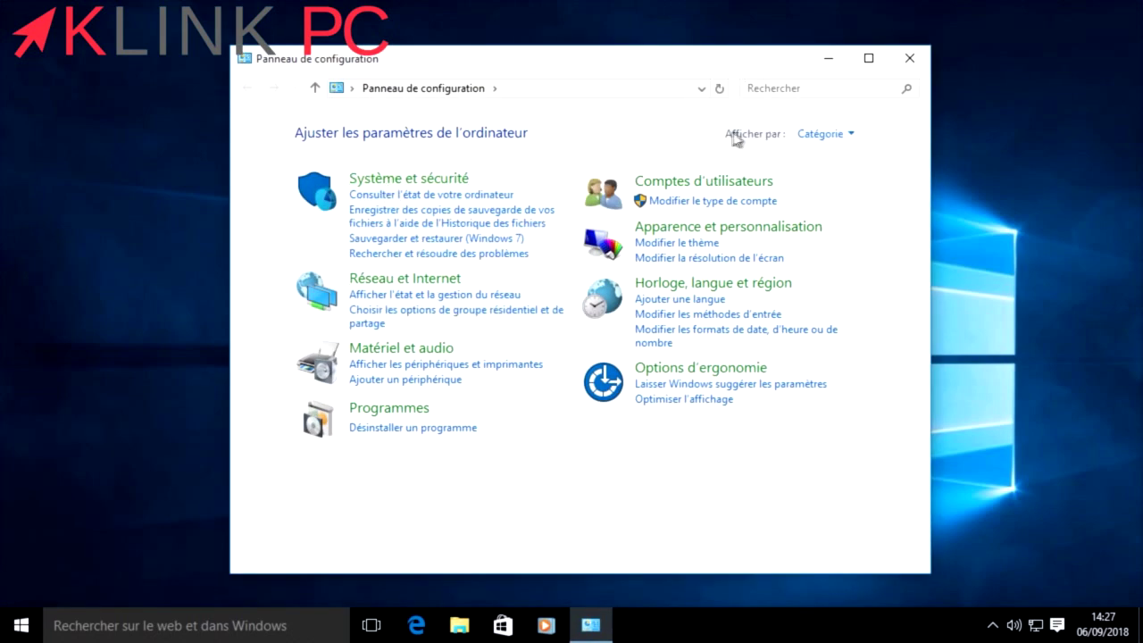
- Display the Control Panel items as small icons (Petites icônes) and open the user accounts settings (Comptes d'utilisateurs)
{"action": "left_click", "coordinate": [829, 140]}
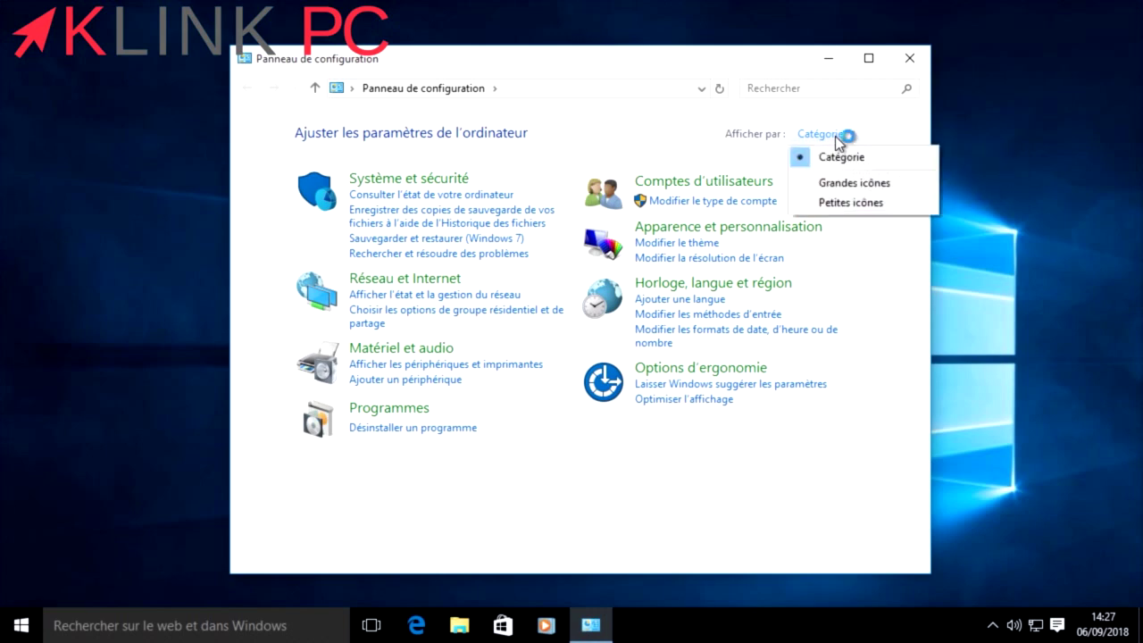
{"action": "left_click", "coordinate": [855, 203]}
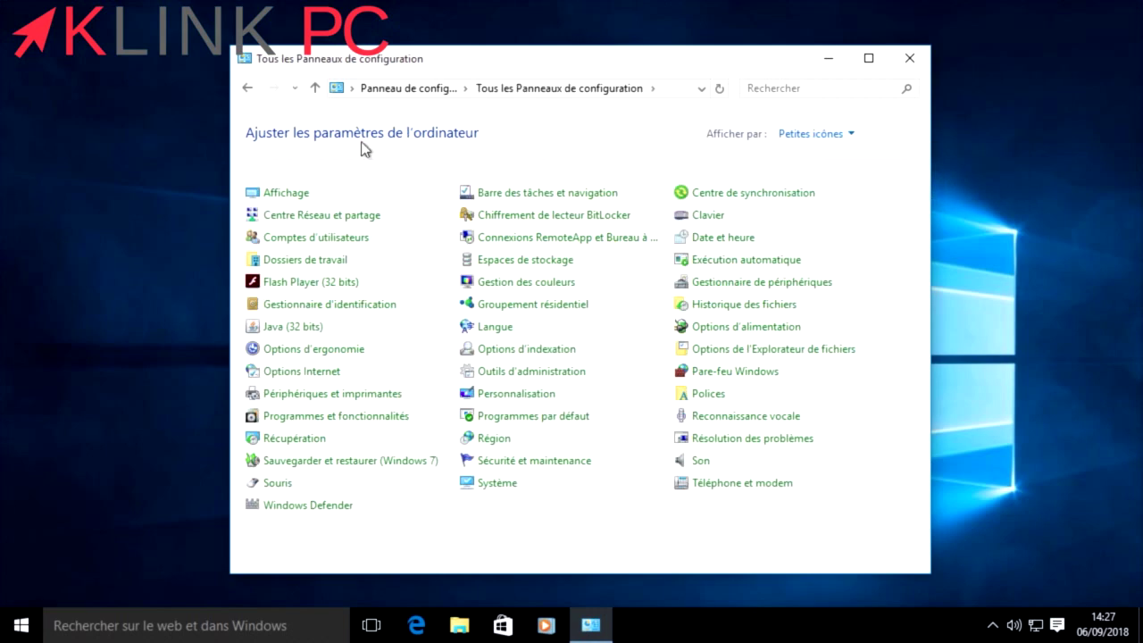
{"action": "left_click", "coordinate": [365, 239]}
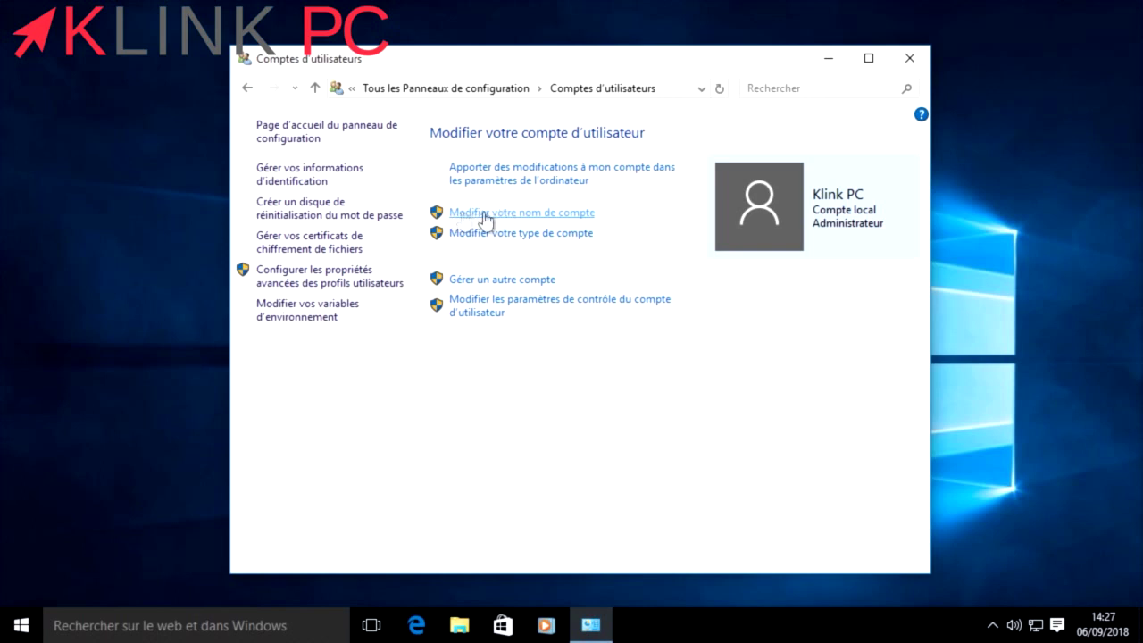
- Change the local administrator account's name to Klink and close the user accounts window
{"action": "left_click", "coordinate": [522, 216]}
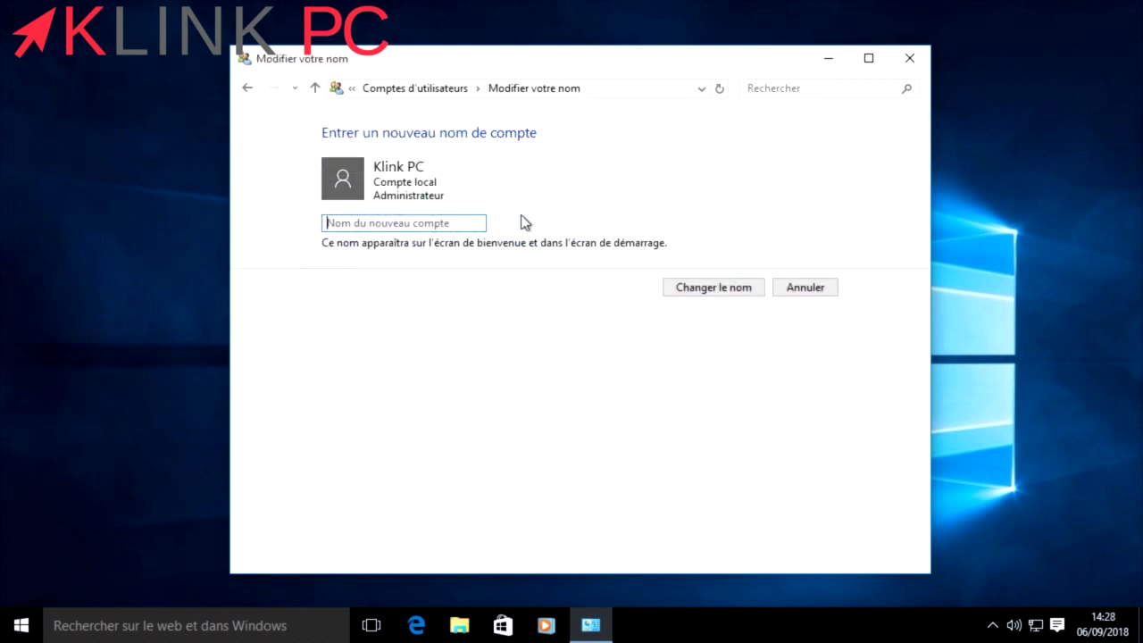
{"action": "left_click", "coordinate": [452, 229]}
{"action": "type", "text": "Klink"}
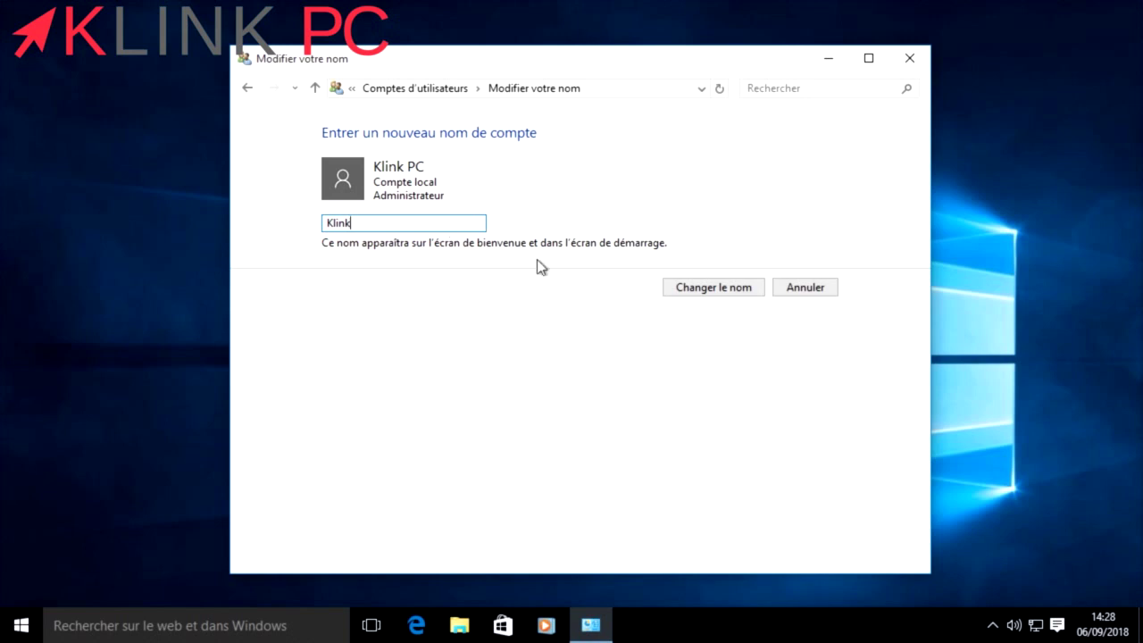
{"action": "left_click", "coordinate": [706, 287]}
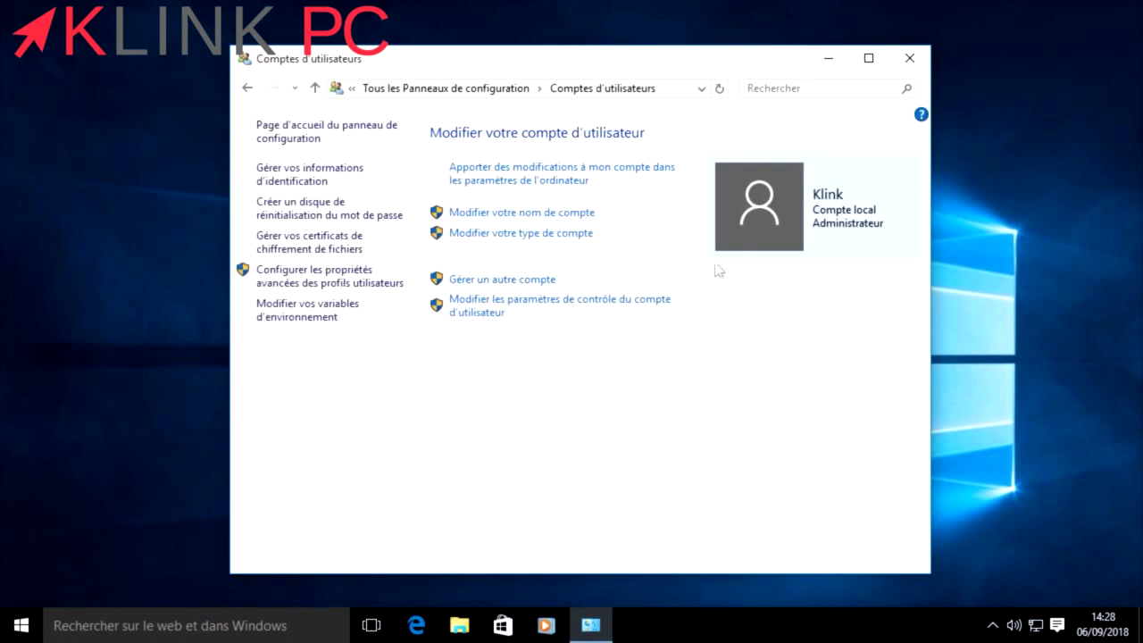
{"action": "left_click", "coordinate": [911, 58]}
- Check the displayed name of the signed-in account and the name of its profile folder in Utilisateurs on drive C:
{"action": "left_click", "coordinate": [22, 625]}
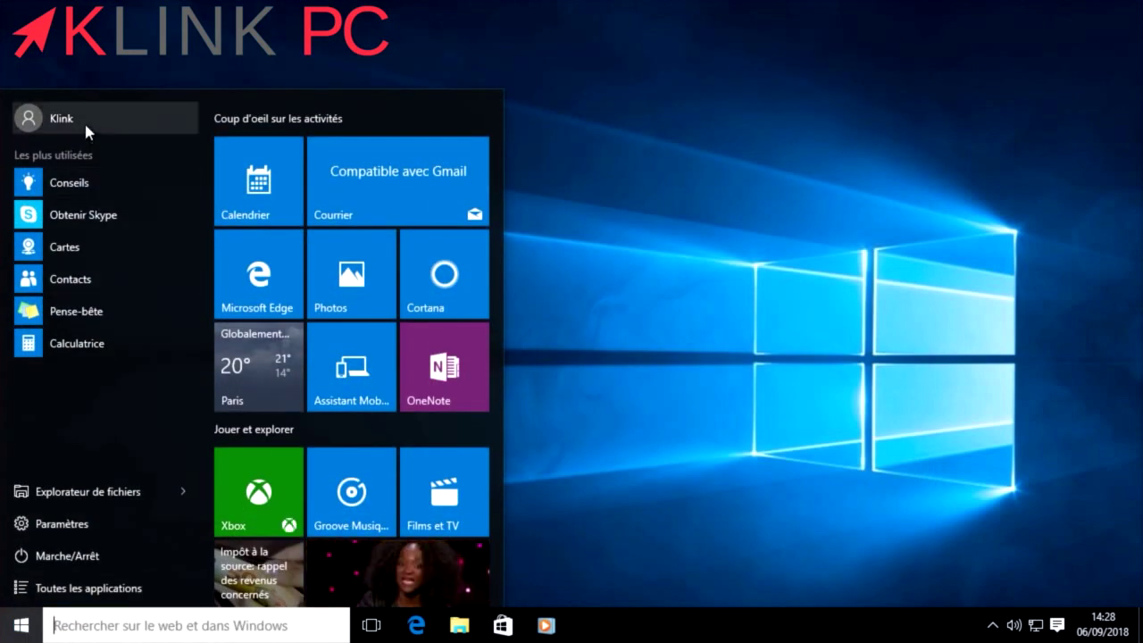
{"action": "left_click", "coordinate": [688, 208]}
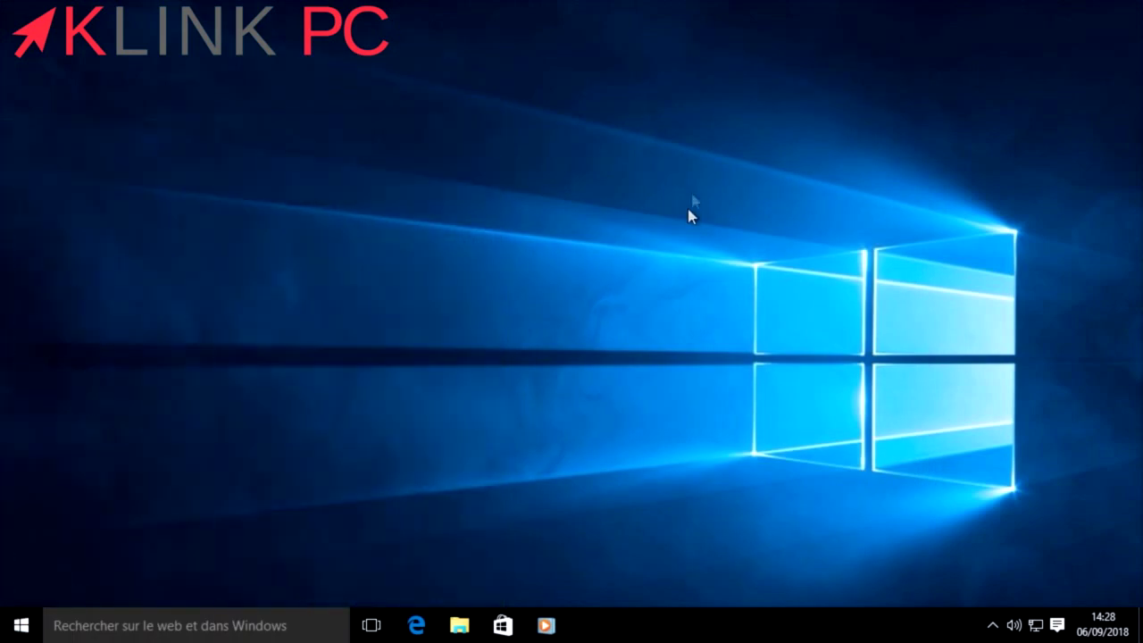
{"action": "left_click", "coordinate": [460, 626]}
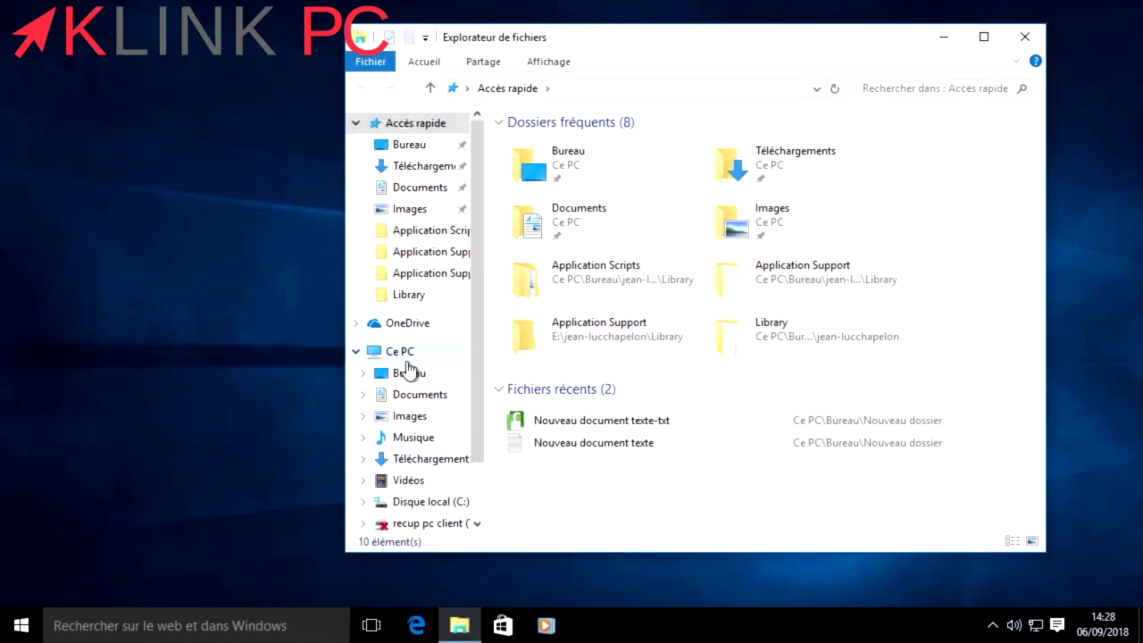
{"action": "left_click", "coordinate": [404, 352]}
{"action": "double_click", "coordinate": [564, 346]}
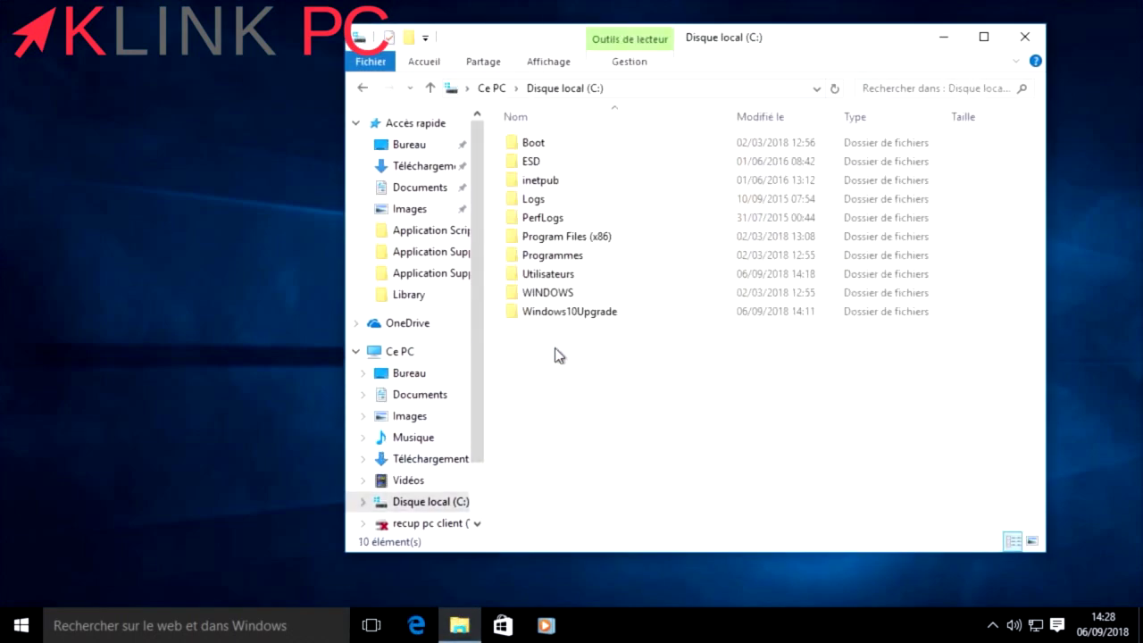
{"action": "double_click", "coordinate": [542, 274]}
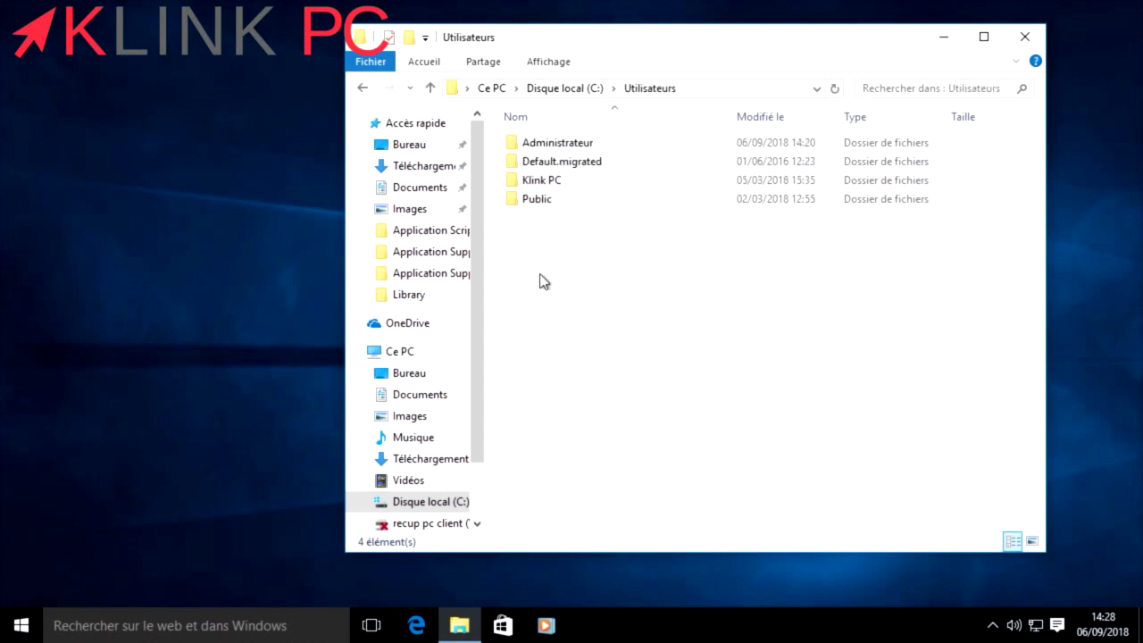
{"action": "left_click", "coordinate": [551, 183]}
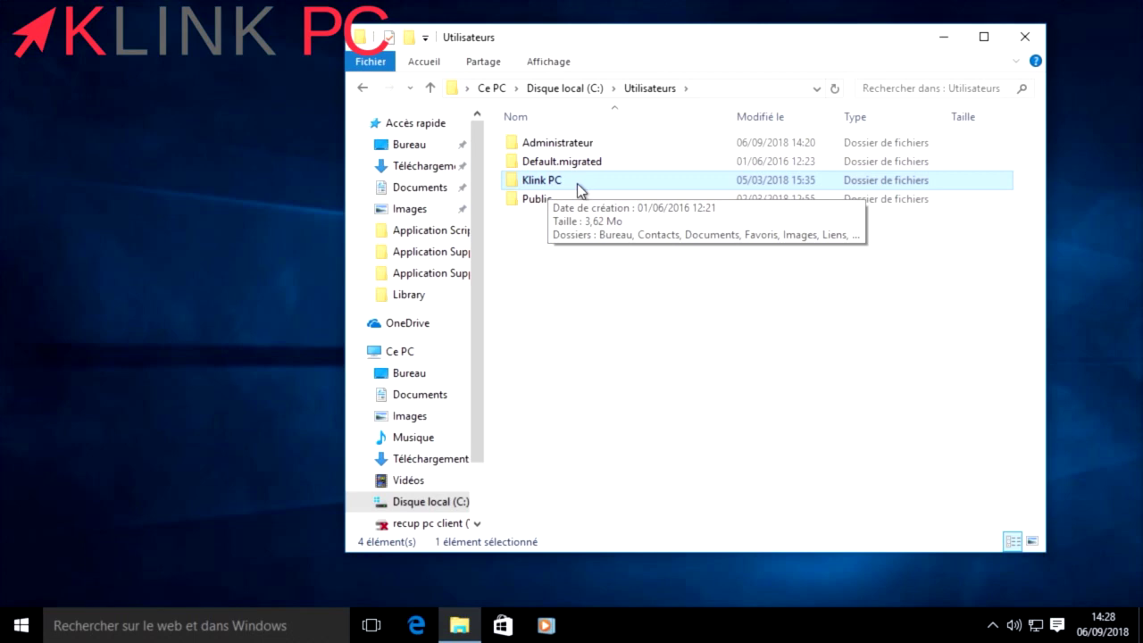
{"action": "left_click", "coordinate": [1021, 39]}
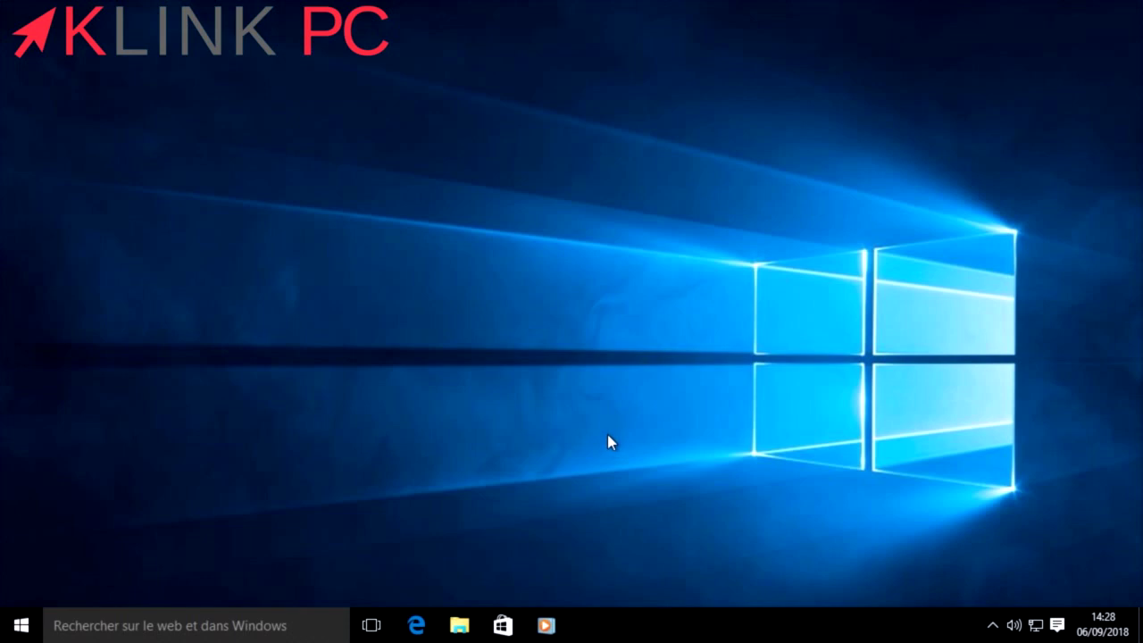
- Open Computer Management for this PC, list the local users, and widen the name column to show full account names
{"action": "left_click", "coordinate": [458, 625]}
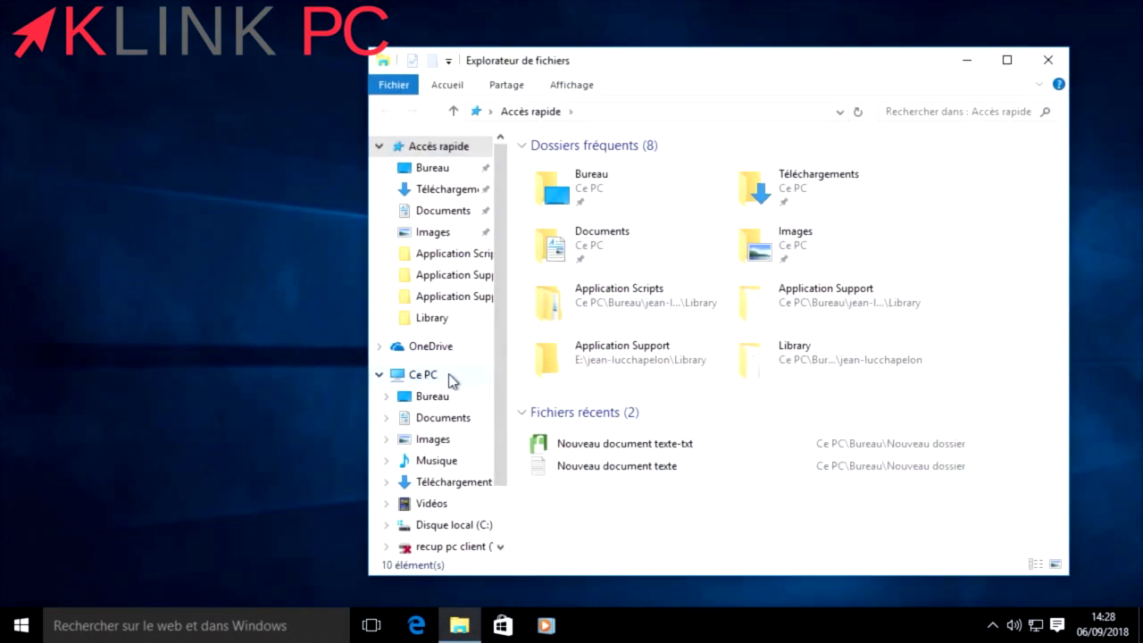
{"action": "right_click", "coordinate": [451, 374]}
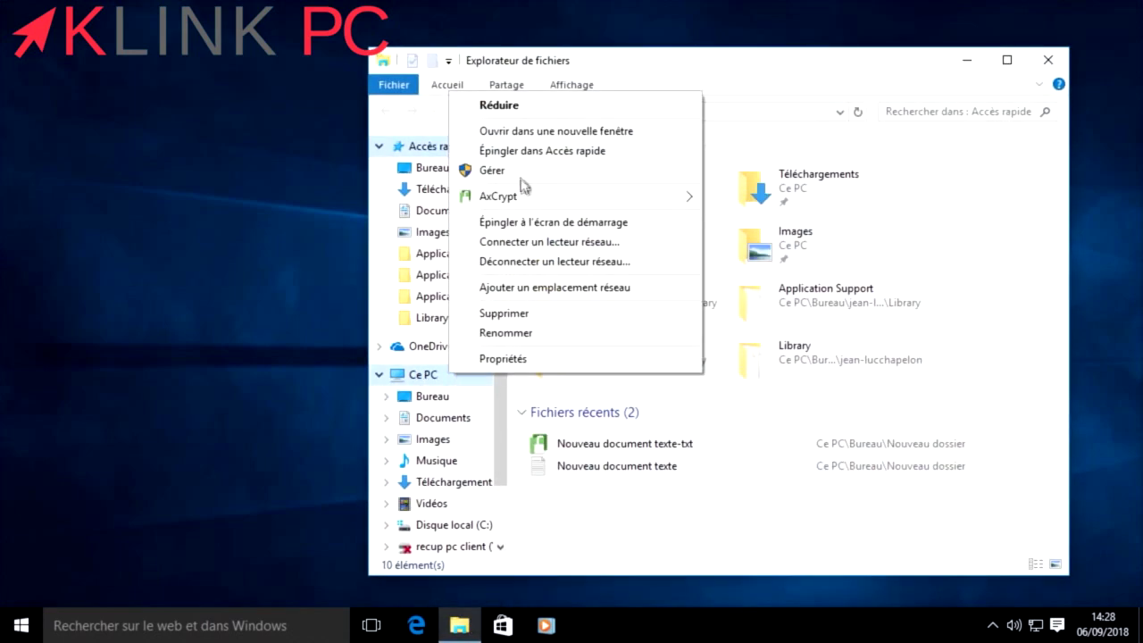
{"action": "left_click", "coordinate": [533, 177]}
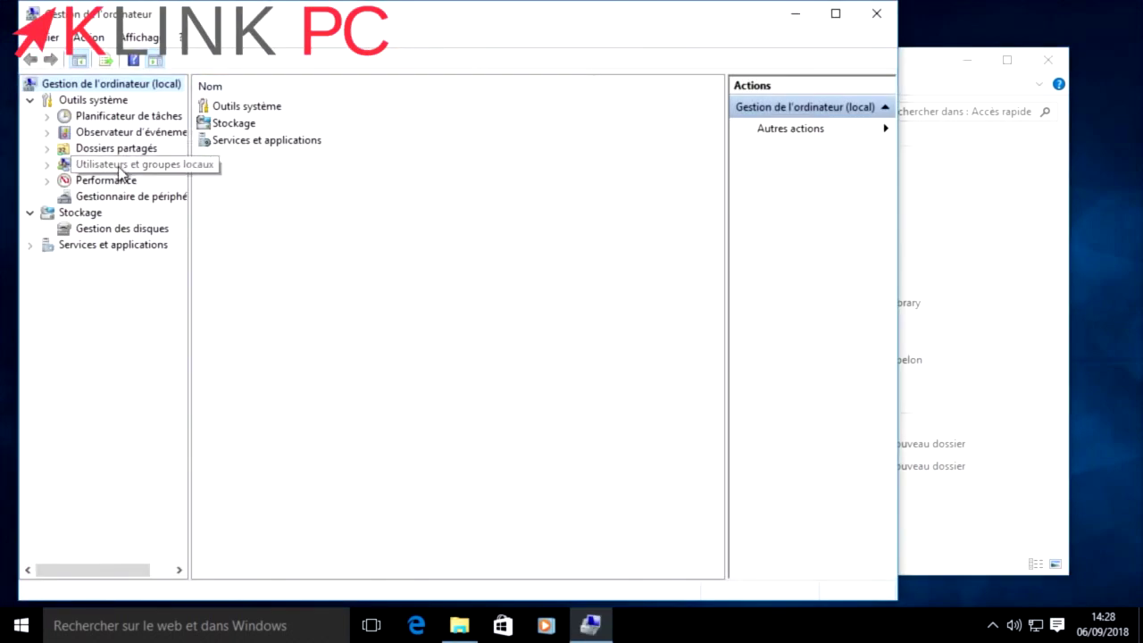
{"action": "left_click", "coordinate": [108, 166]}
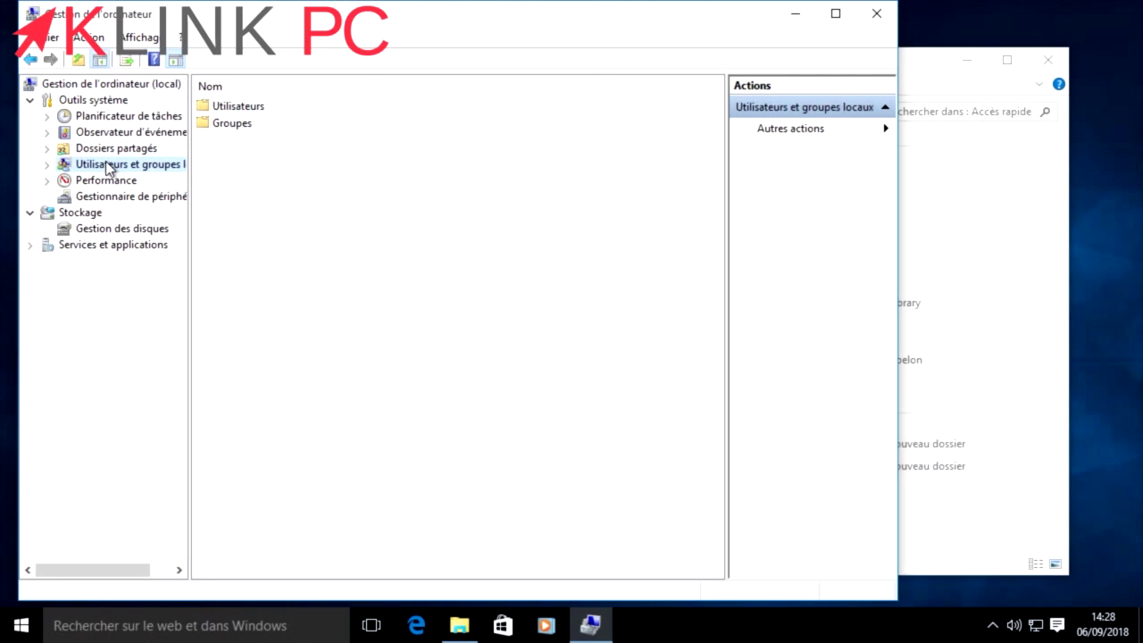
{"action": "left_click", "coordinate": [239, 108]}
{"action": "double_click", "coordinate": [238, 108]}
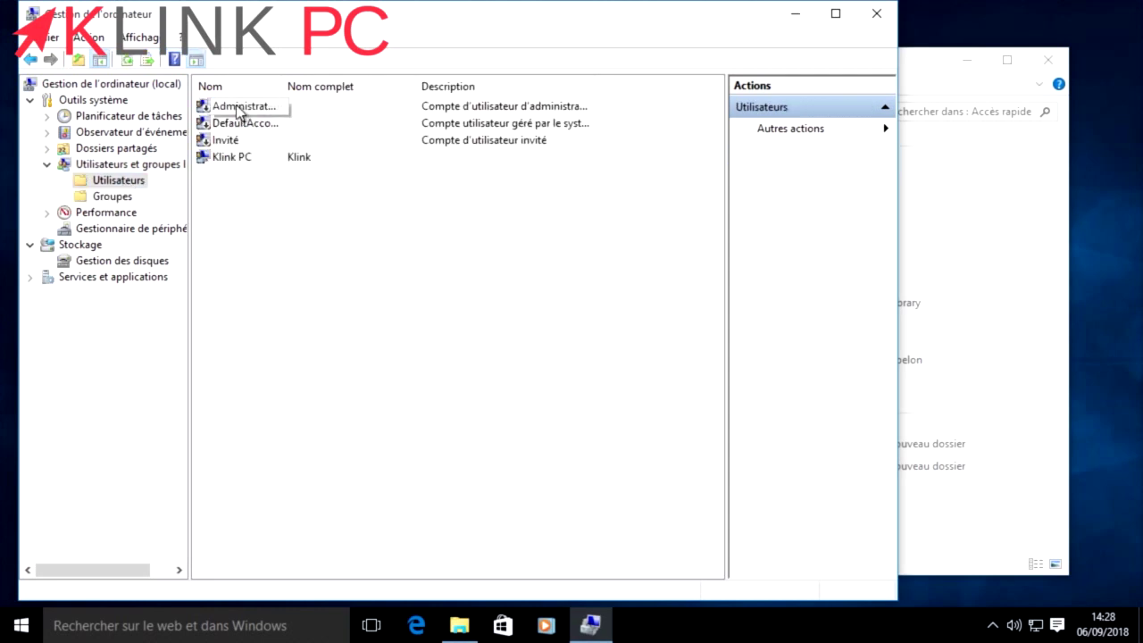
{"action": "left_click_drag", "start_coordinate": [284, 88], "coordinate": [386, 93]}
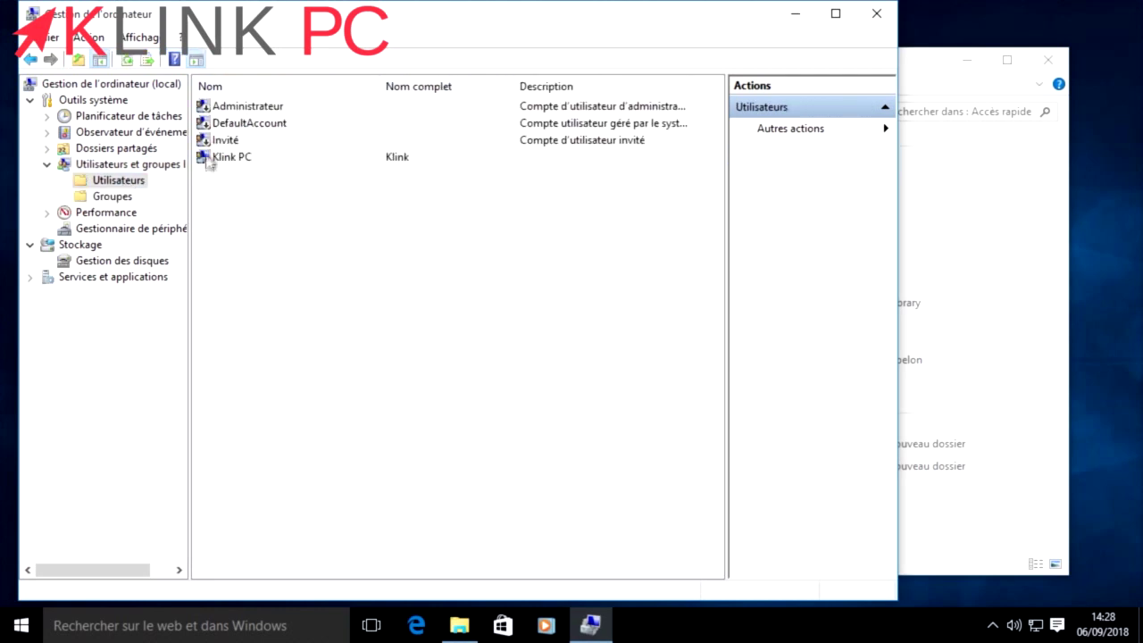
- Enable the Administrateur account by clearing "Le compte est désactivé" in its properties, and close the open windows
{"action": "left_click", "coordinate": [239, 108]}
{"action": "right_click", "coordinate": [241, 107]}
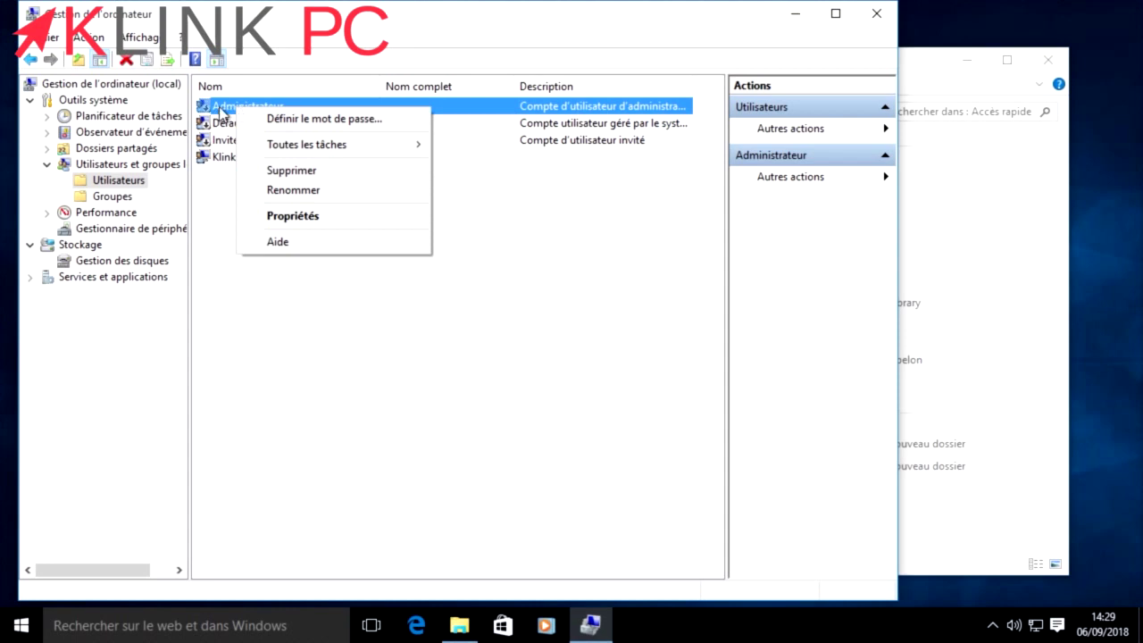
{"action": "left_click", "coordinate": [306, 215]}
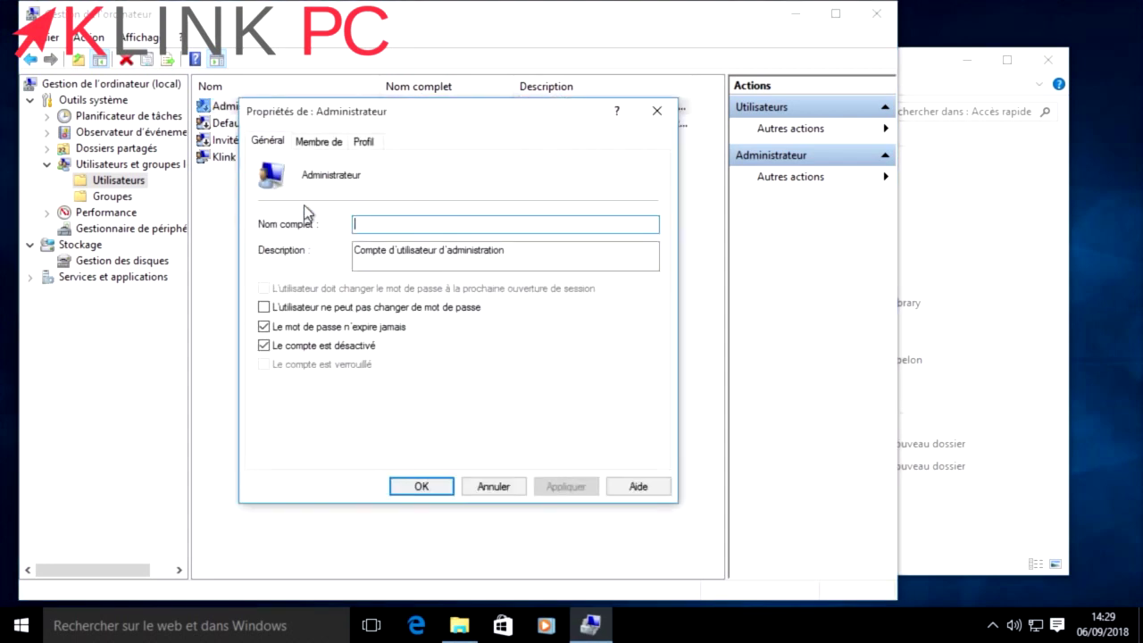
{"action": "left_click", "coordinate": [264, 345]}
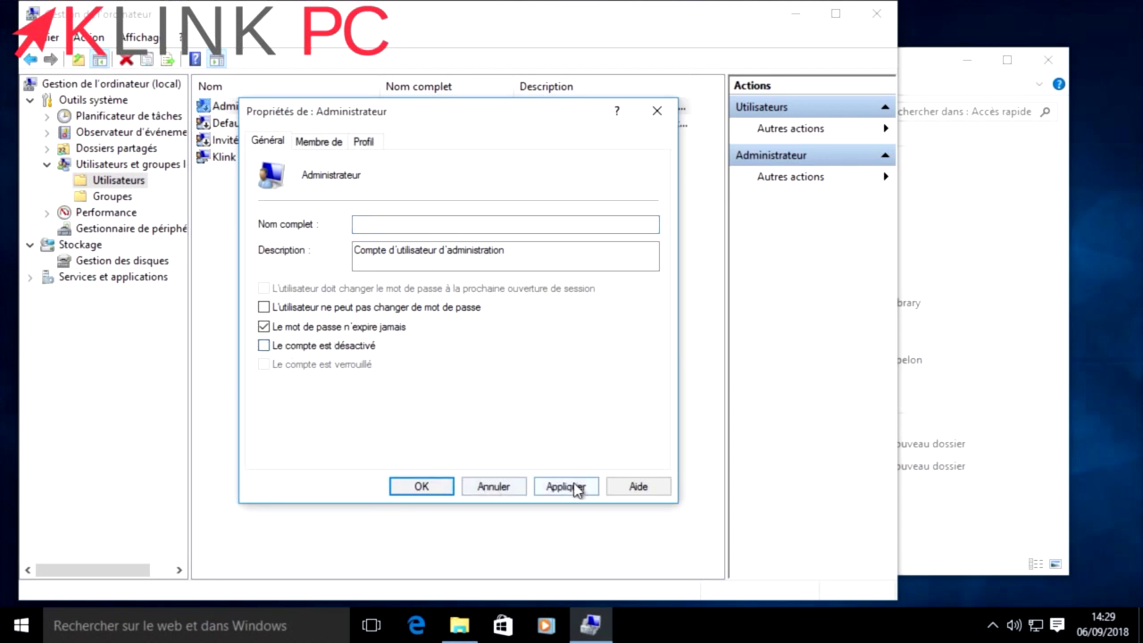
{"action": "left_click", "coordinate": [574, 489]}
{"action": "left_click", "coordinate": [432, 488]}
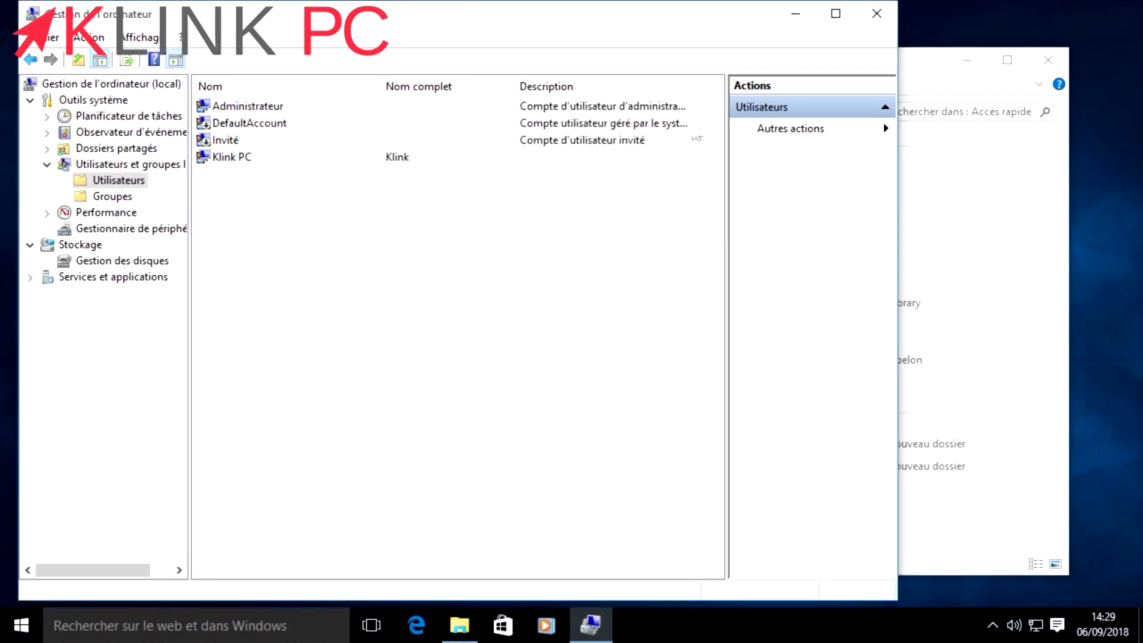
{"action": "left_click", "coordinate": [865, 21]}
{"action": "left_click", "coordinate": [1044, 60]}
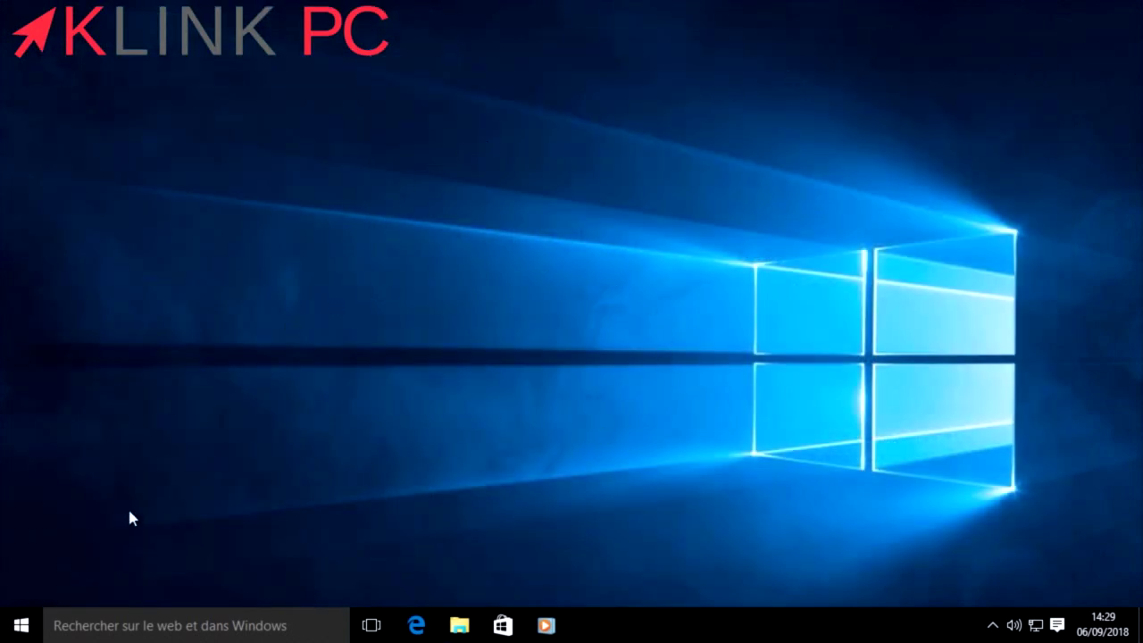
- Check which accounts are offered for switching users, without changing session
{"action": "left_click", "coordinate": [22, 625]}
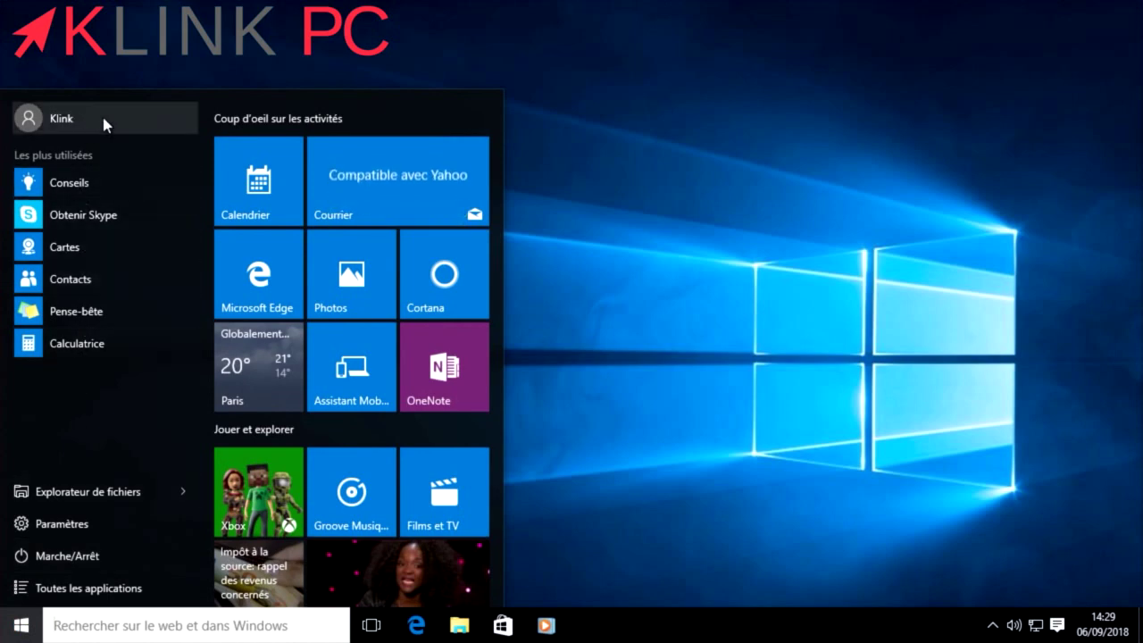
{"action": "left_click", "coordinate": [102, 116]}
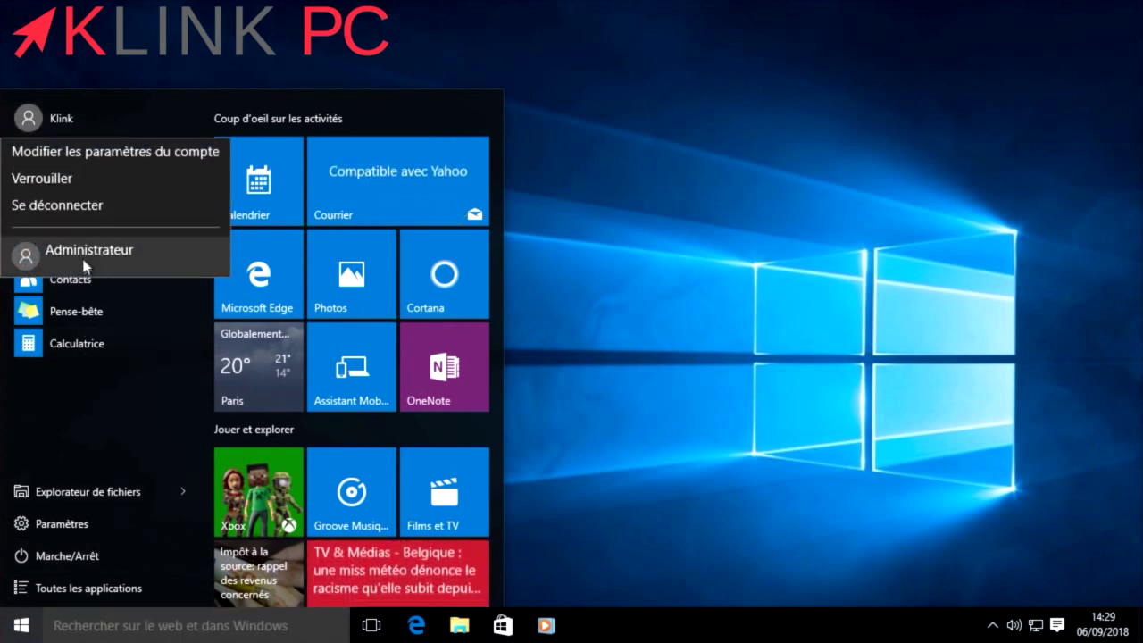
{"action": "left_click", "coordinate": [798, 338]}
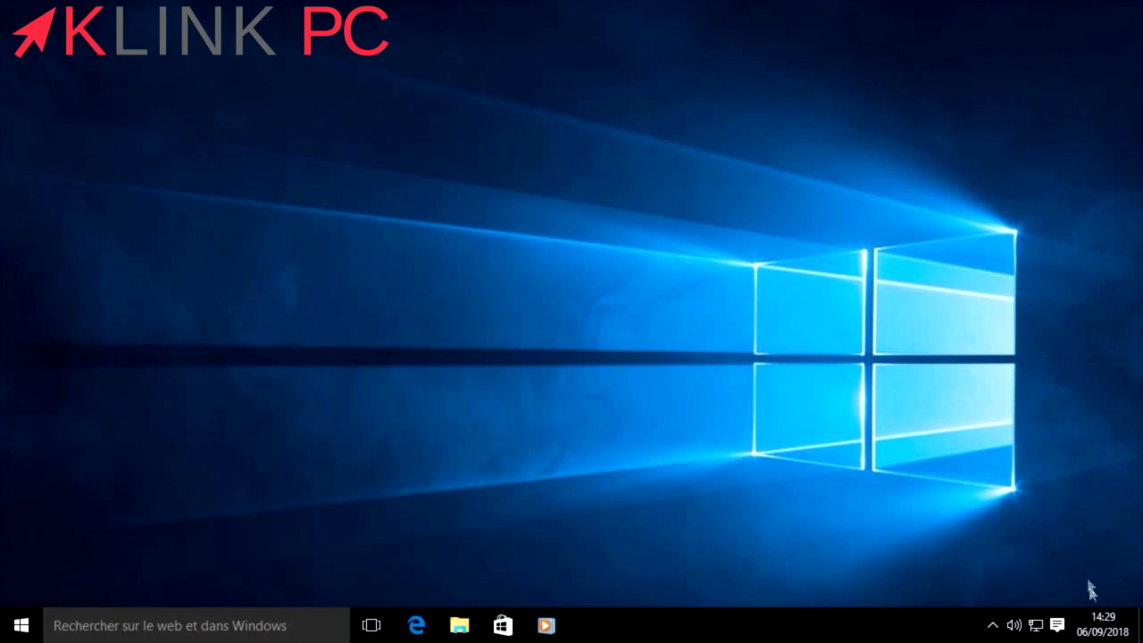
- Open the System Configuration utility by running the command msconfig
{"action": "right_click", "coordinate": [23, 627]}
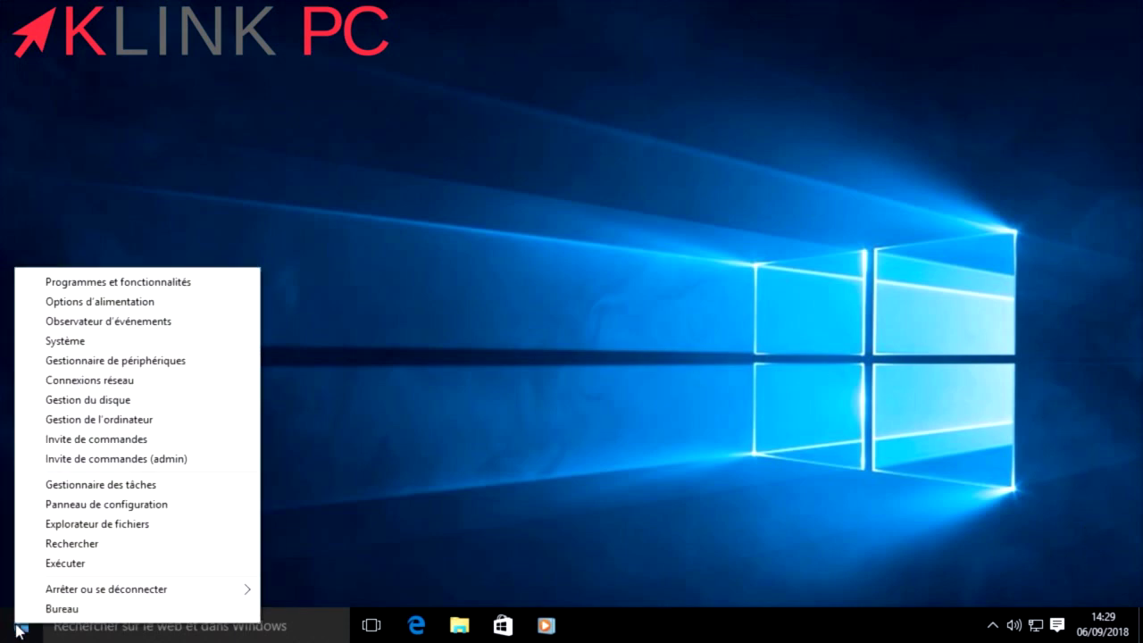
{"action": "left_click", "coordinate": [124, 561]}
{"action": "type", "text": "msc"}
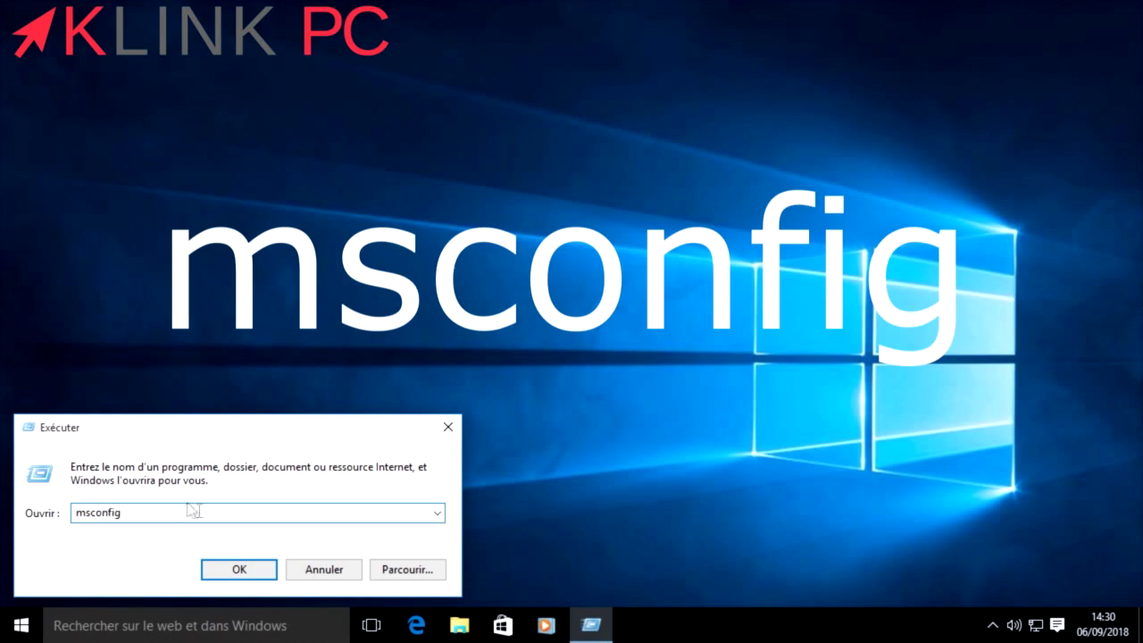
{"action": "type", "text": "onfig"}
{"action": "left_click", "coordinate": [240, 572]}
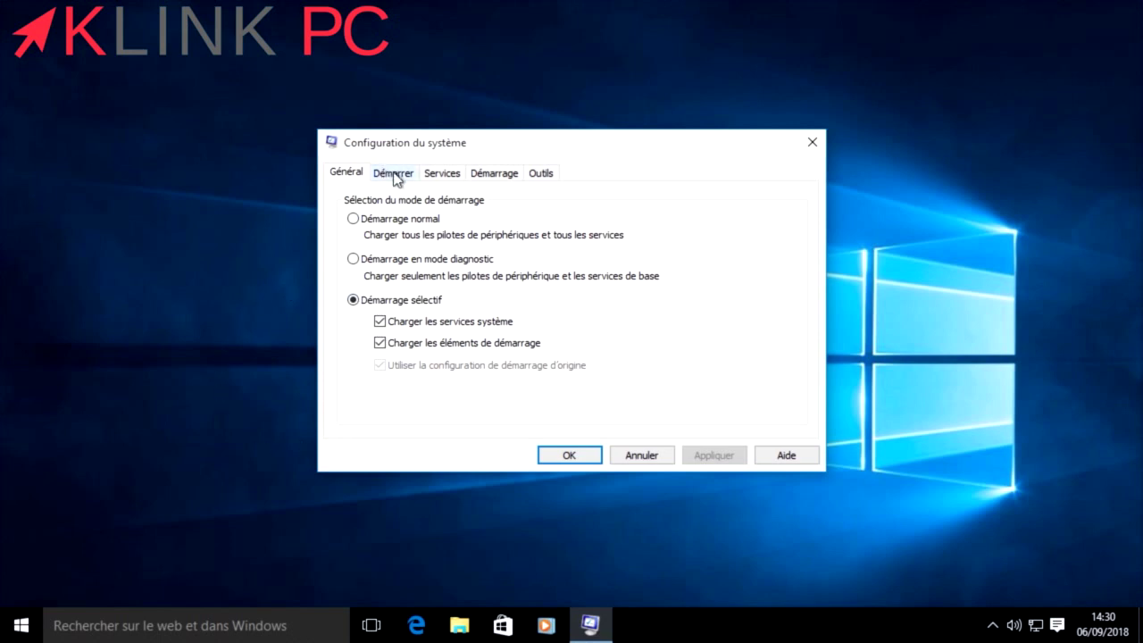
- Enable "Démarrage sécurisé" with the Réseau option in the boot settings, apply it, and restart the computer
{"action": "left_click", "coordinate": [396, 175]}
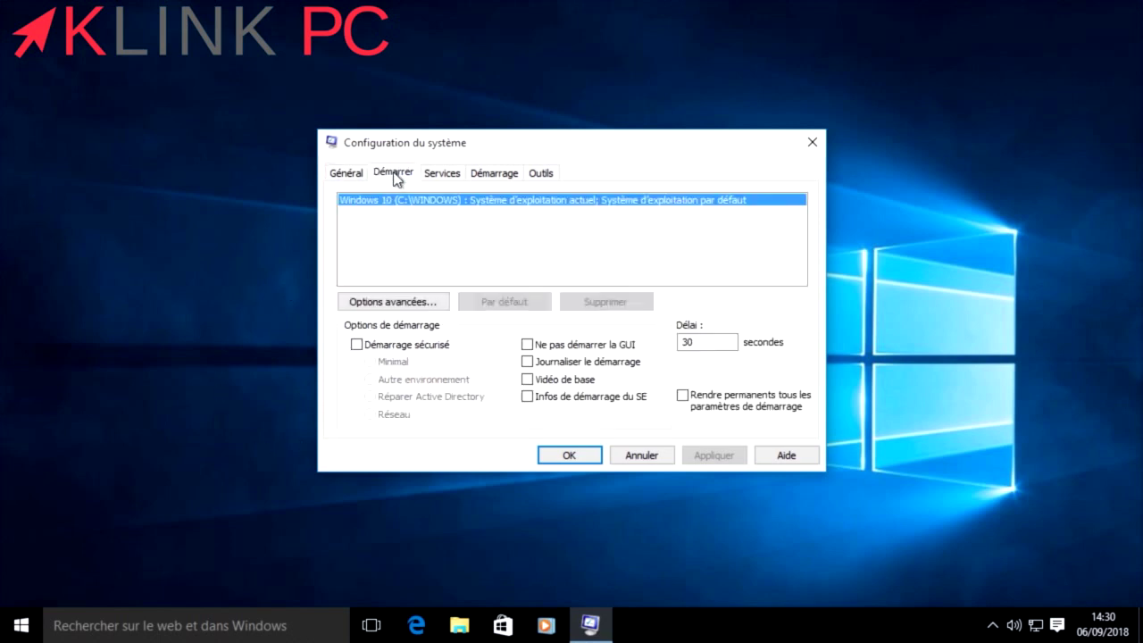
{"action": "left_click", "coordinate": [357, 345]}
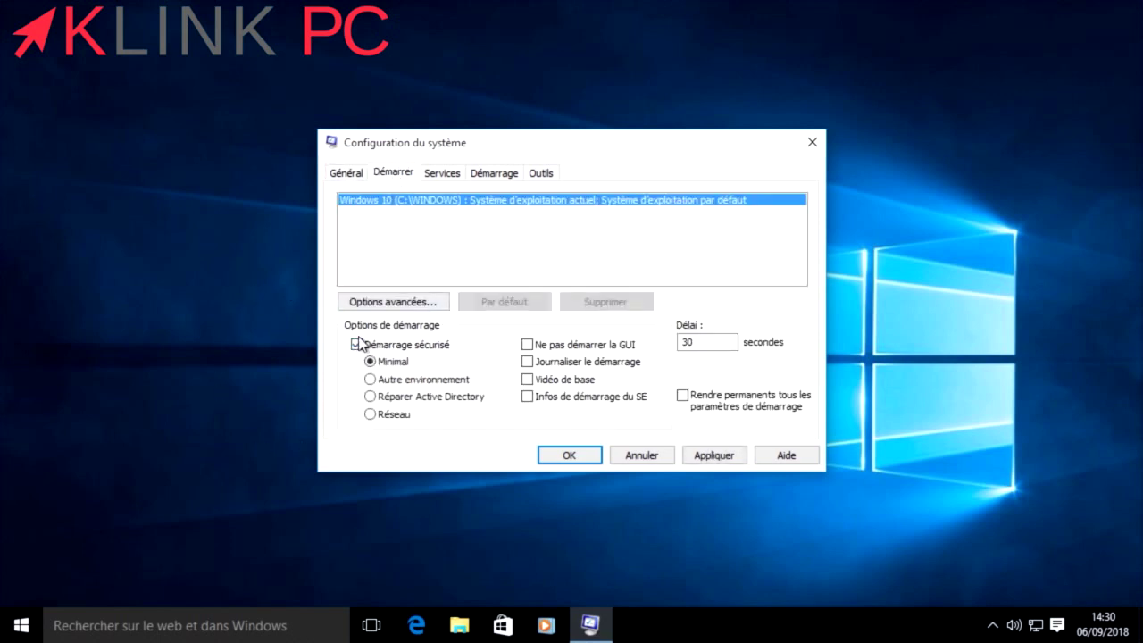
{"action": "left_click", "coordinate": [370, 414]}
{"action": "left_click", "coordinate": [572, 457]}
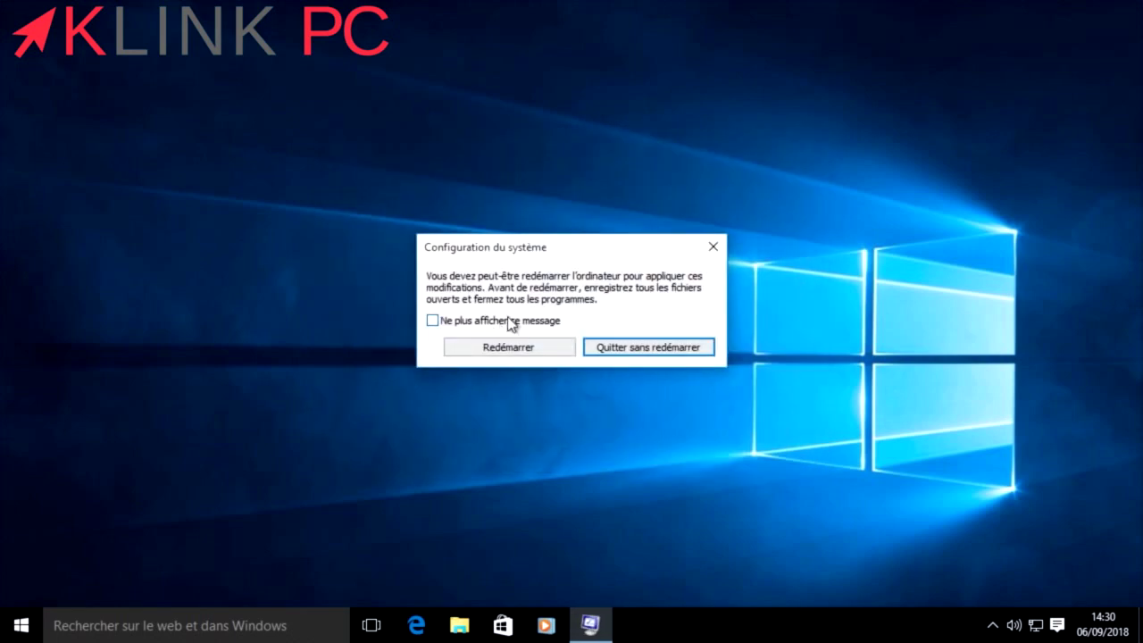
{"action": "left_click", "coordinate": [515, 351]}
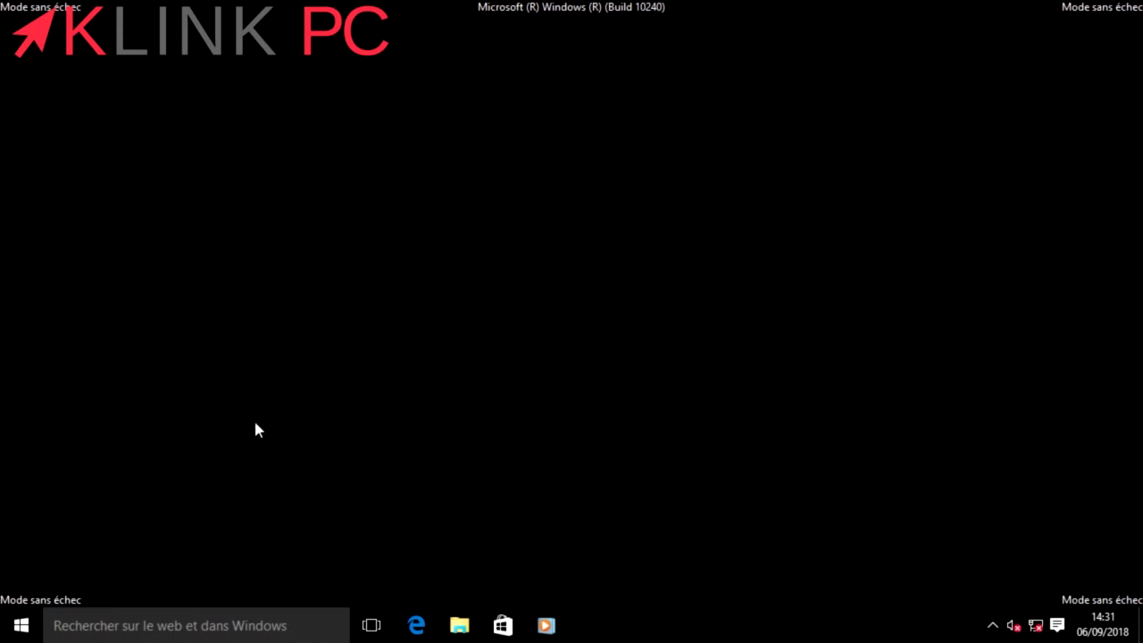
- Sign out of the Klink session, sign in to the Administrateur account, and confirm the permanent deletion of the Public folder
{"action": "left_click", "coordinate": [24, 624]}
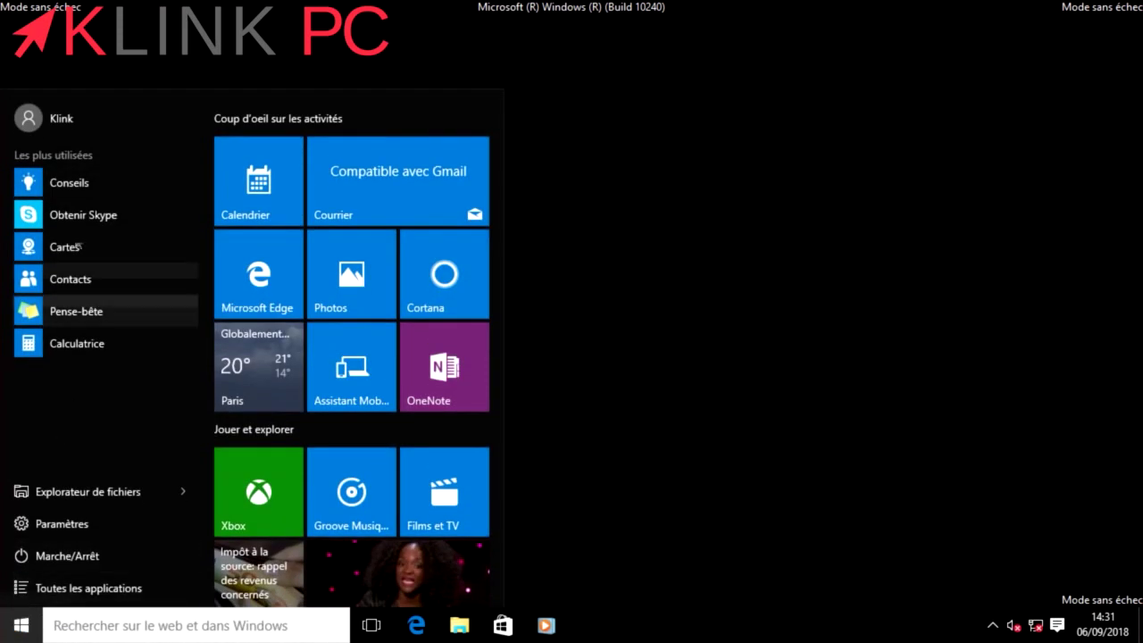
{"action": "left_click", "coordinate": [75, 120]}
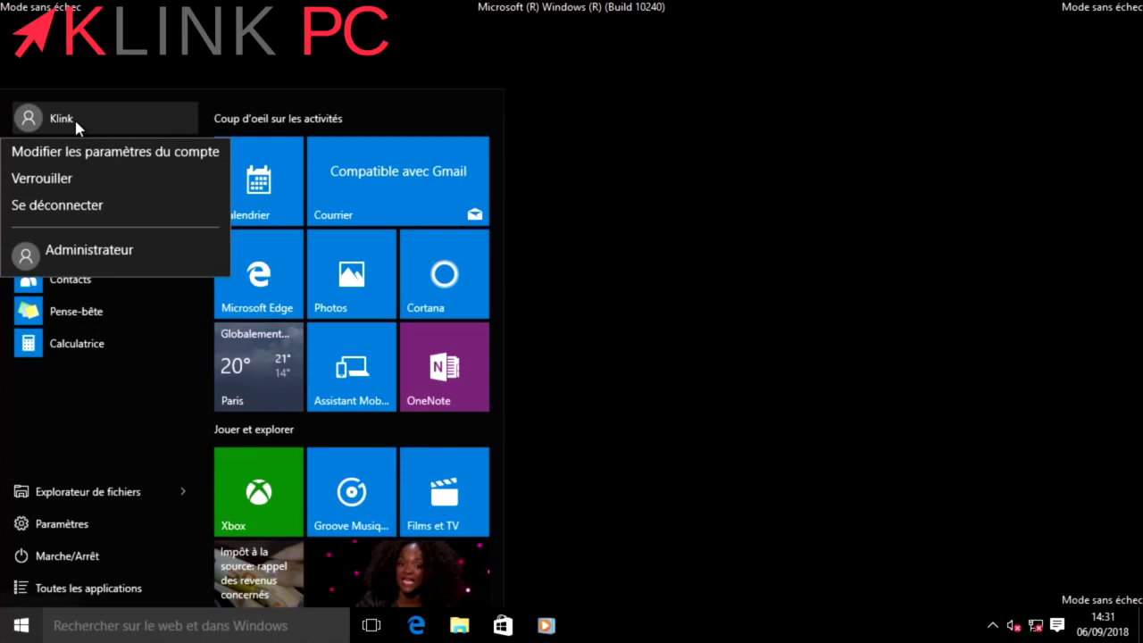
{"action": "left_click", "coordinate": [93, 211]}
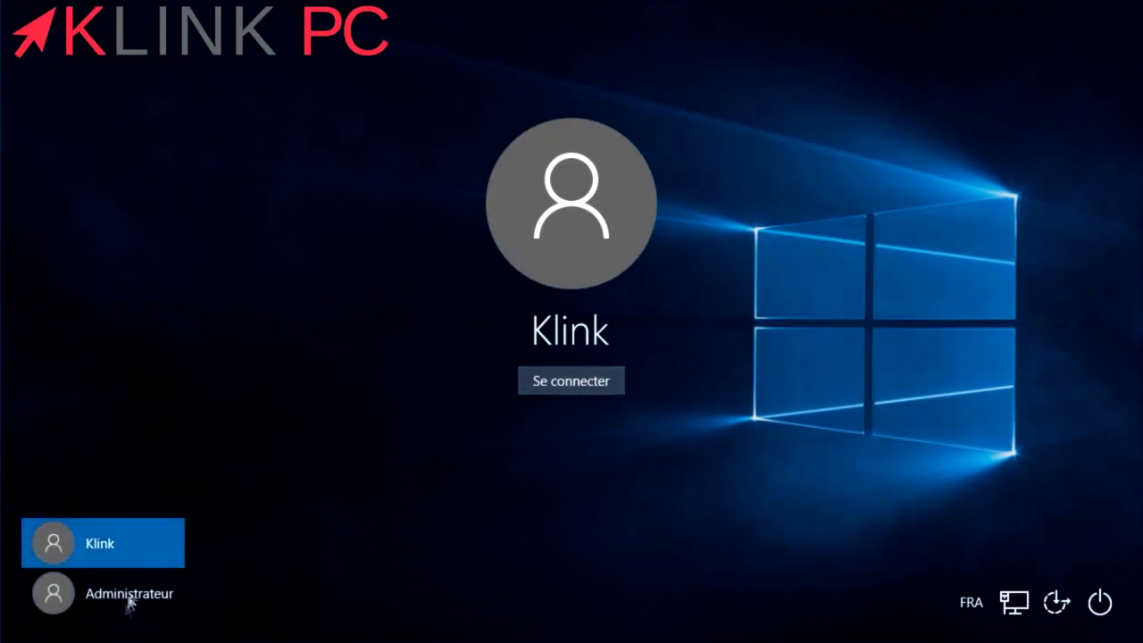
{"action": "left_click", "coordinate": [117, 614]}
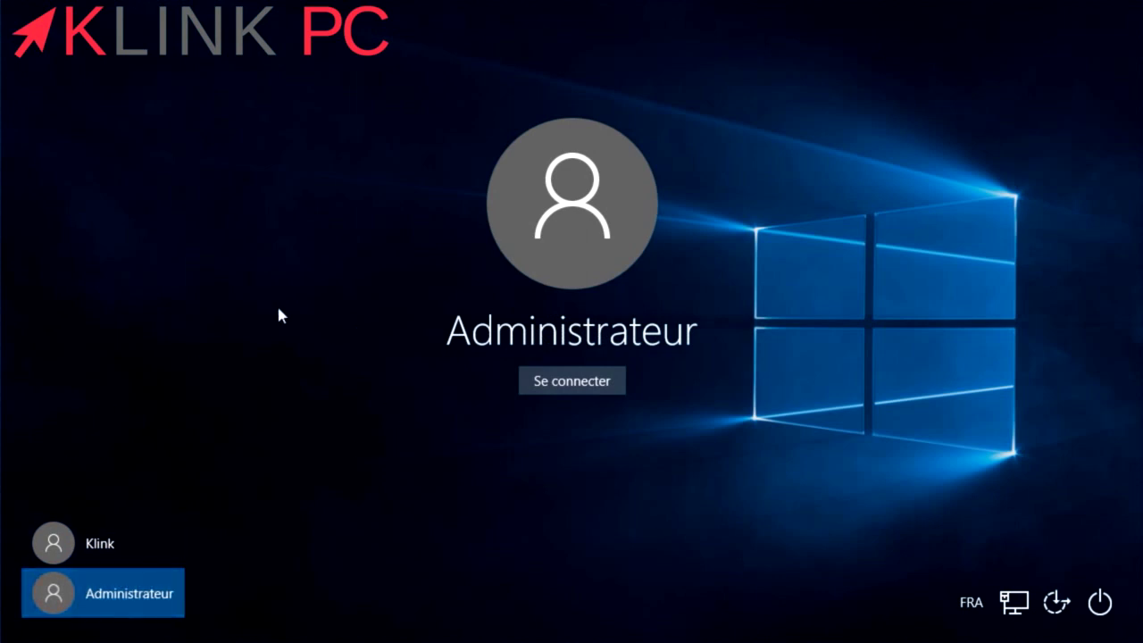
{"action": "left_click", "coordinate": [571, 380]}
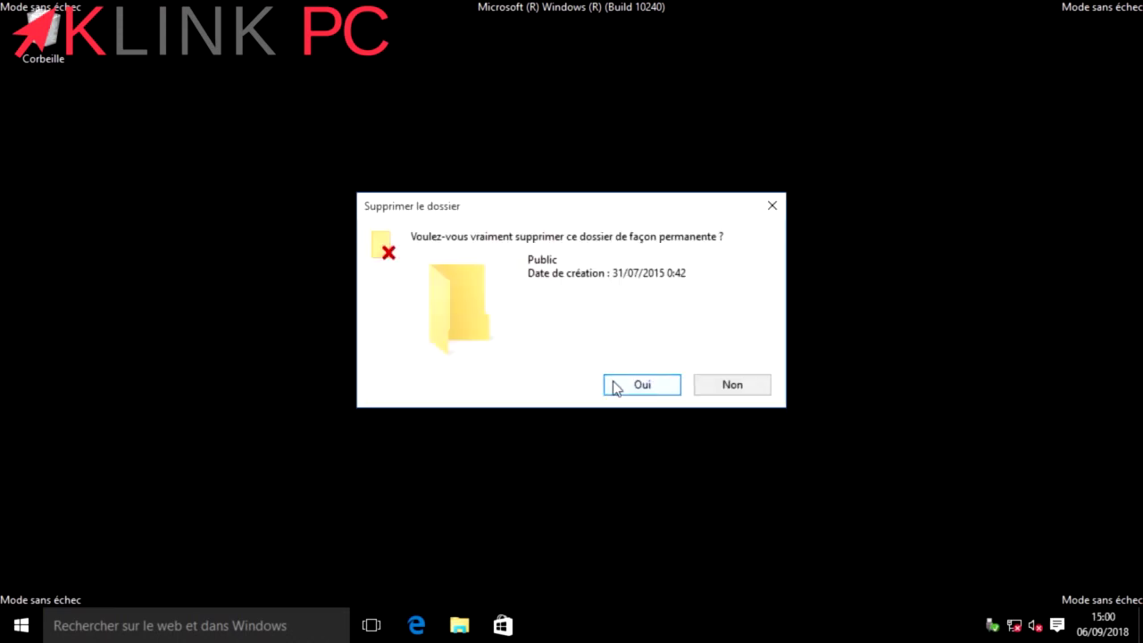
{"action": "left_click", "coordinate": [612, 387]}
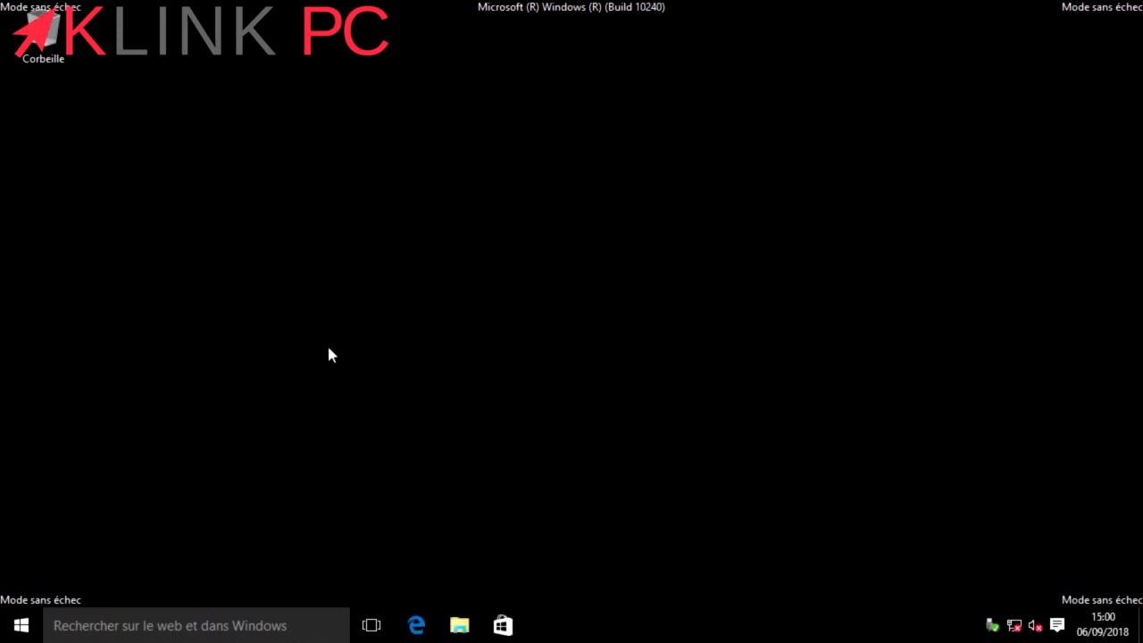
- Open the Utilisateurs folder on Disque local (C:) in File Explorer
{"action": "left_click", "coordinate": [459, 625]}
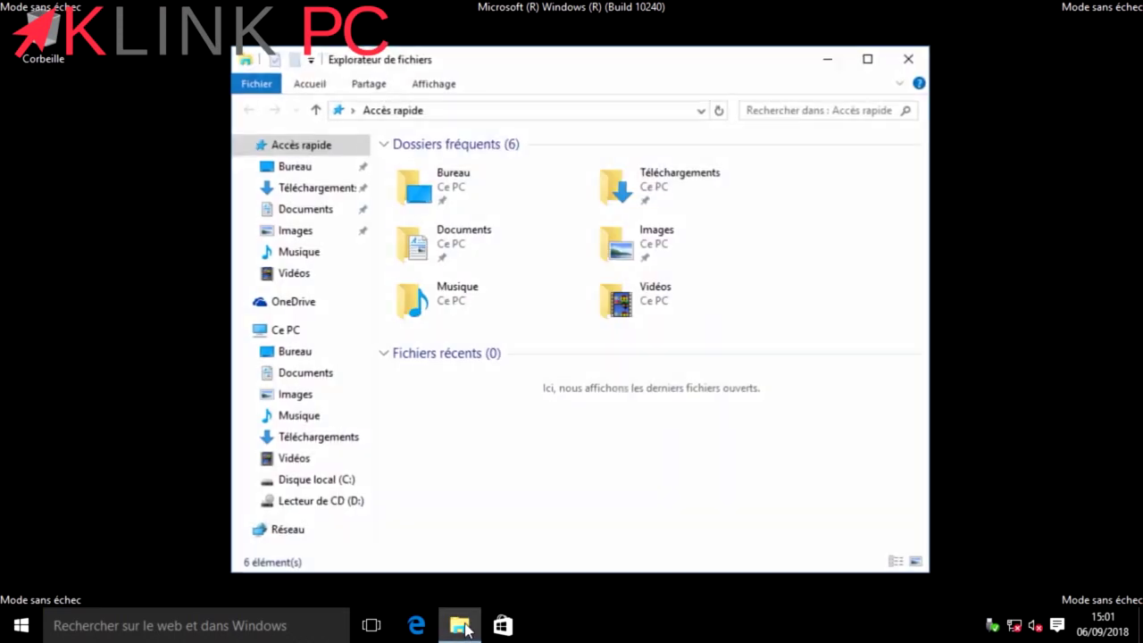
{"action": "left_click", "coordinate": [317, 480]}
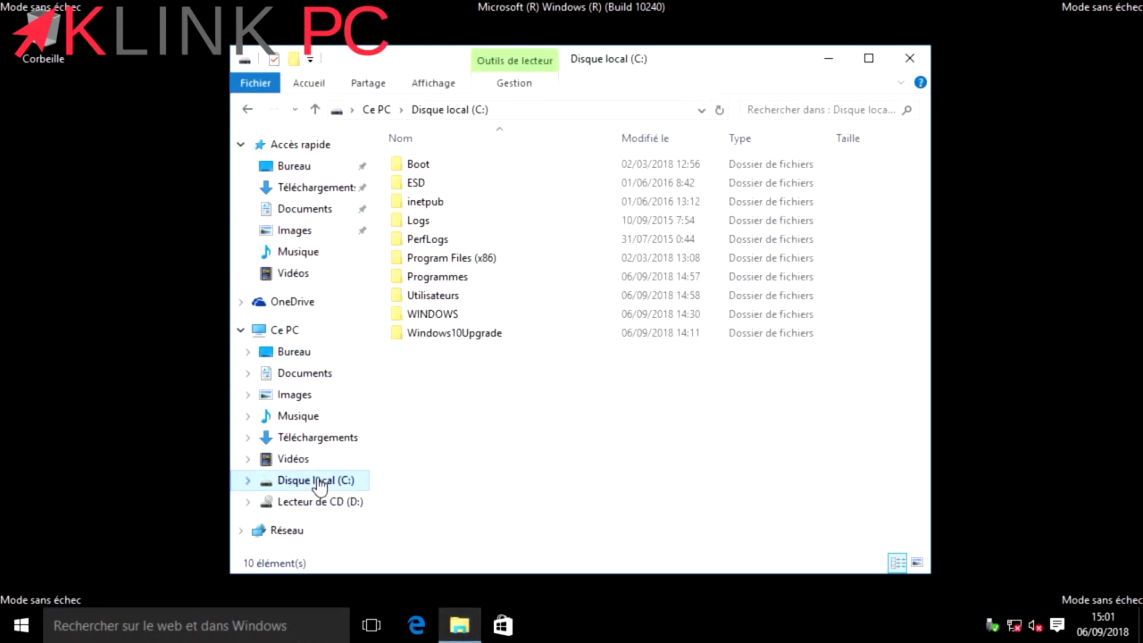
{"action": "double_click", "coordinate": [466, 297]}
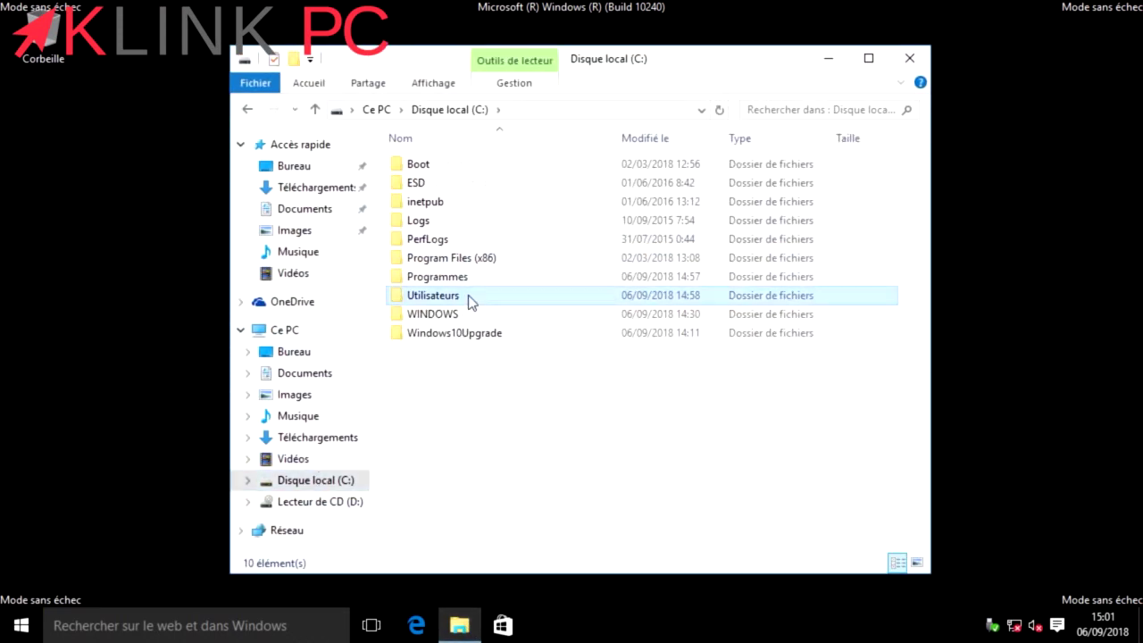
- Rename the profile folder "Klink PC" as "Klink" and close the folder window
{"action": "right_click", "coordinate": [452, 209]}
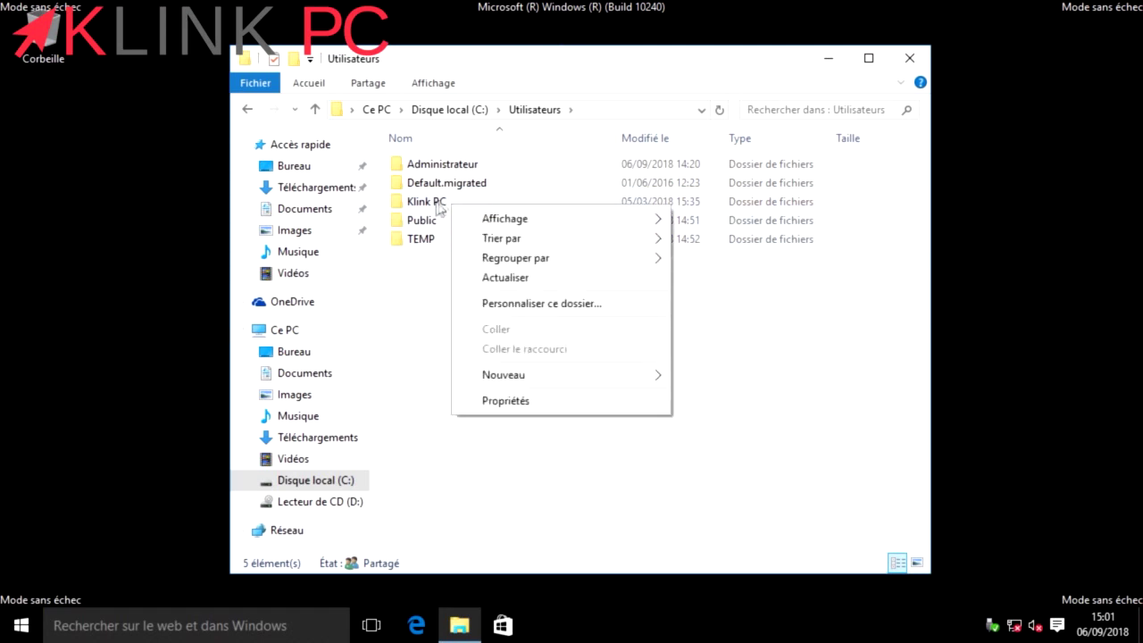
{"action": "left_click", "coordinate": [434, 207]}
{"action": "right_click", "coordinate": [435, 207]}
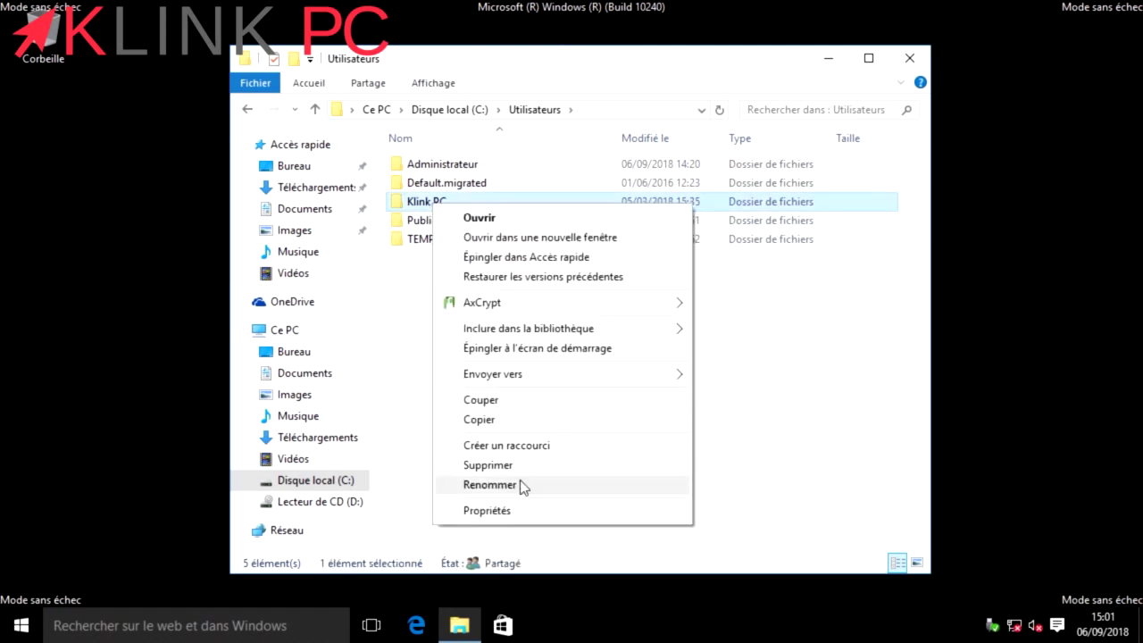
{"action": "left_click", "coordinate": [489, 483]}
{"action": "left_click", "coordinate": [462, 198]}
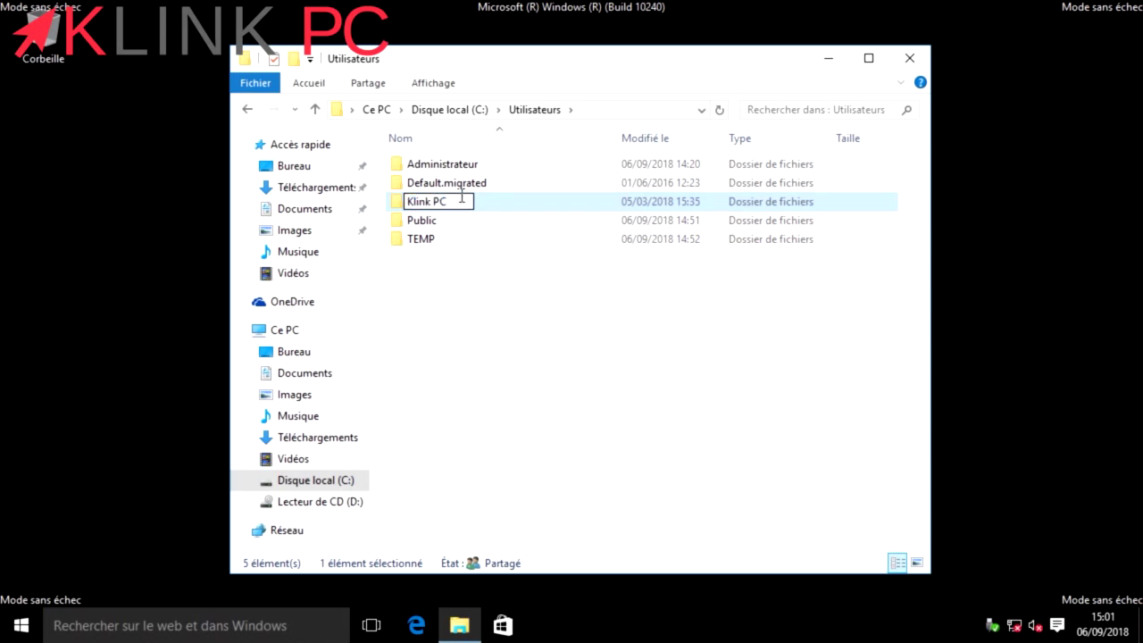
{"action": "key", "text": "BackSpace"}
{"action": "key", "text": "BackSpace"}
{"action": "key", "text": "BackSpace"}
{"action": "key", "text": "Return"}
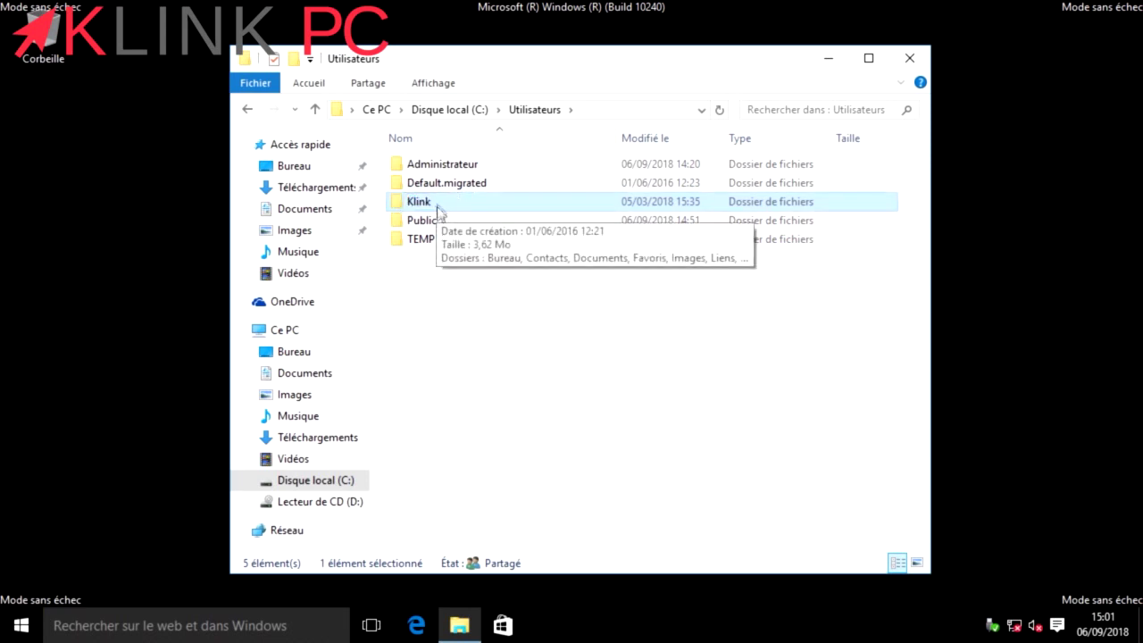
{"action": "left_click", "coordinate": [453, 319]}
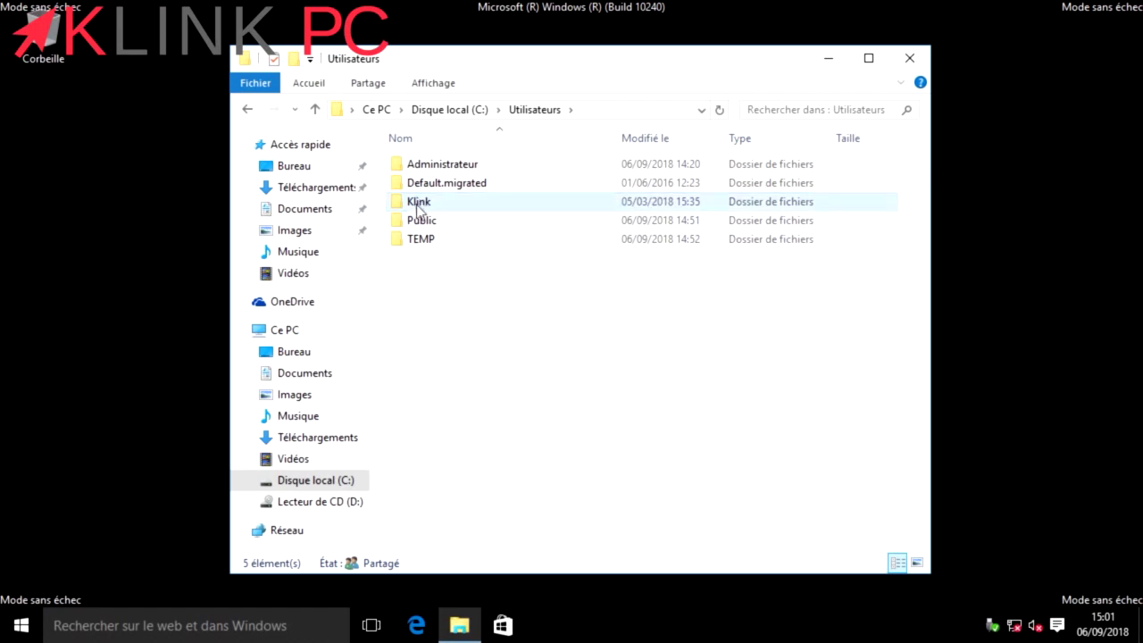
{"action": "left_click_drag", "start_coordinate": [485, 64], "coordinate": [661, 58]}
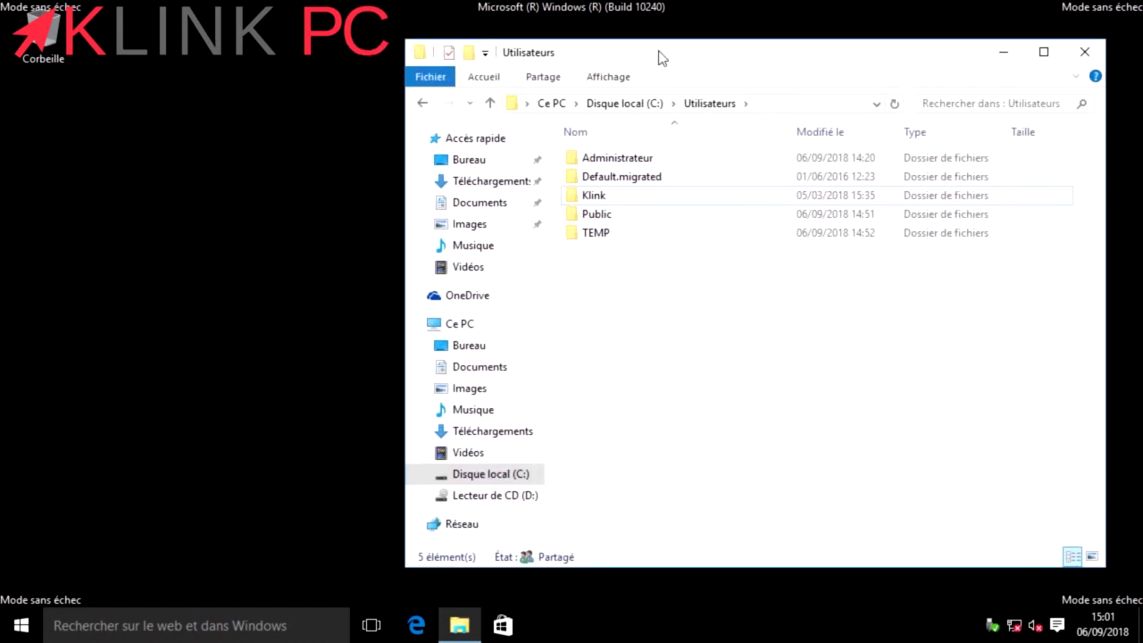
{"action": "mouse_move", "coordinate": [605, 195]}
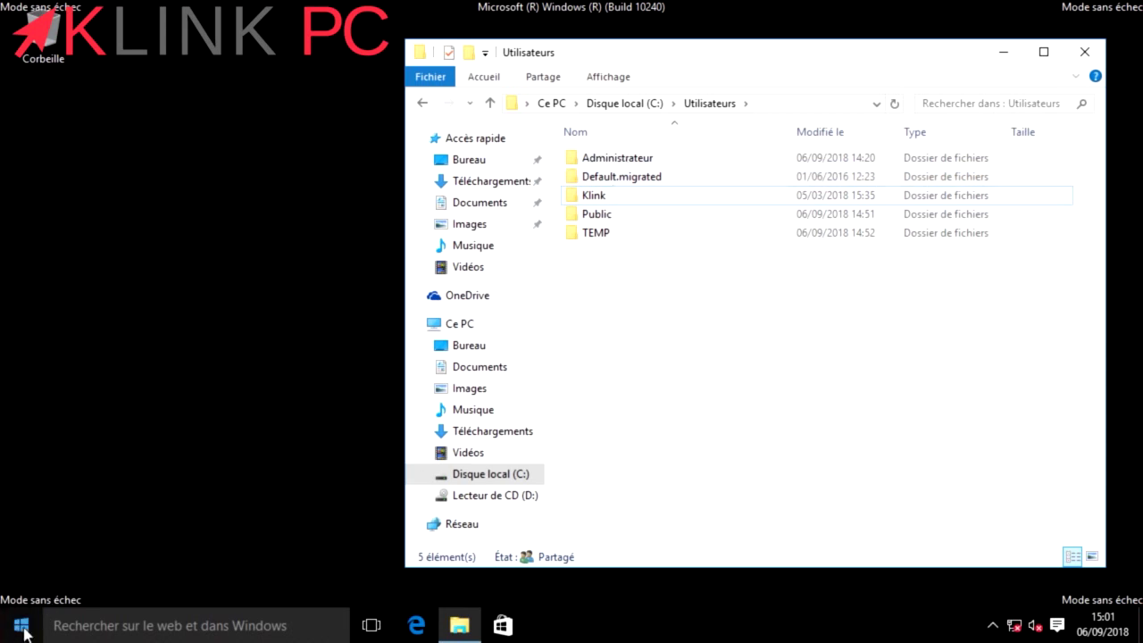
{"action": "left_click", "coordinate": [1085, 52]}
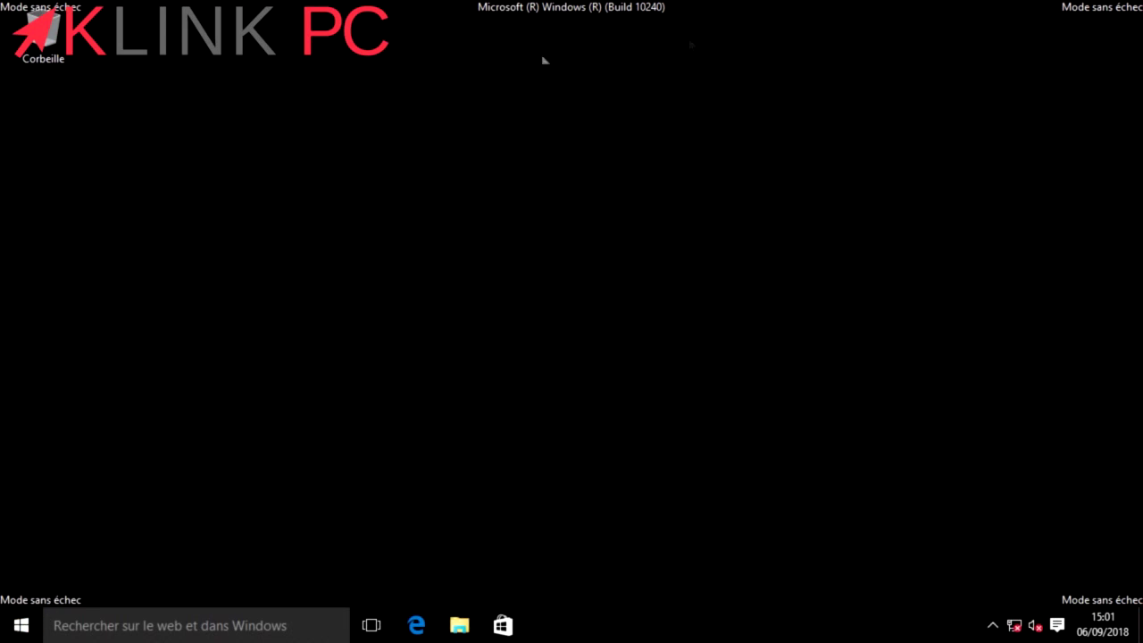
- Open the Registry Editor by running the command regedit
{"action": "right_click", "coordinate": [21, 625]}
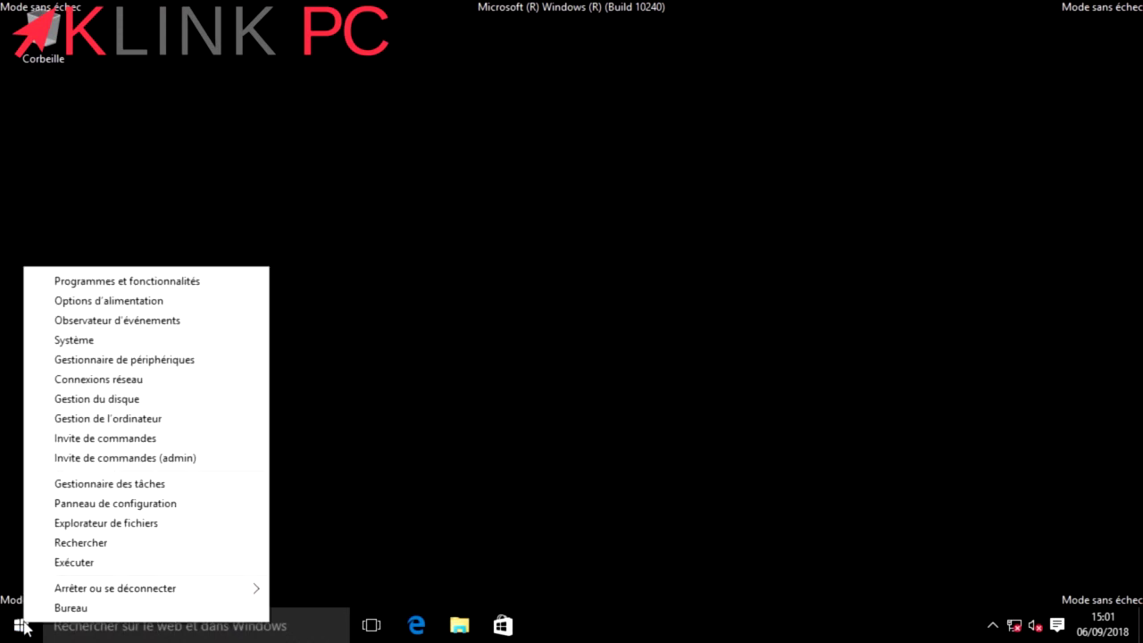
{"action": "left_click", "coordinate": [136, 562]}
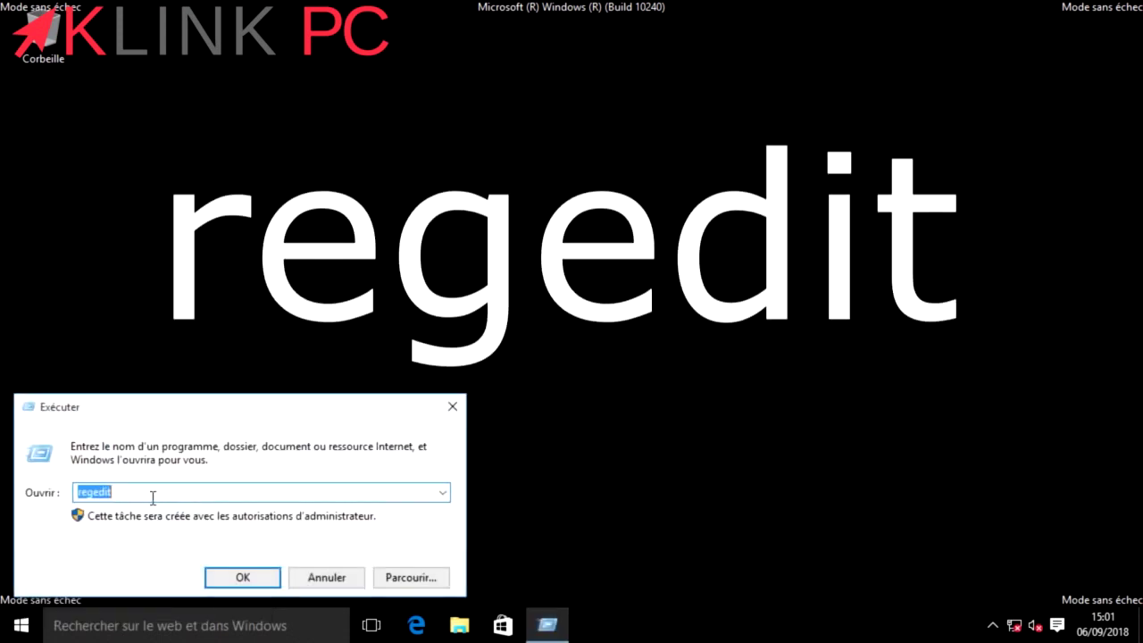
{"action": "left_click_drag", "start_coordinate": [153, 492], "coordinate": [70, 504]}
{"action": "type", "text": "reg"}
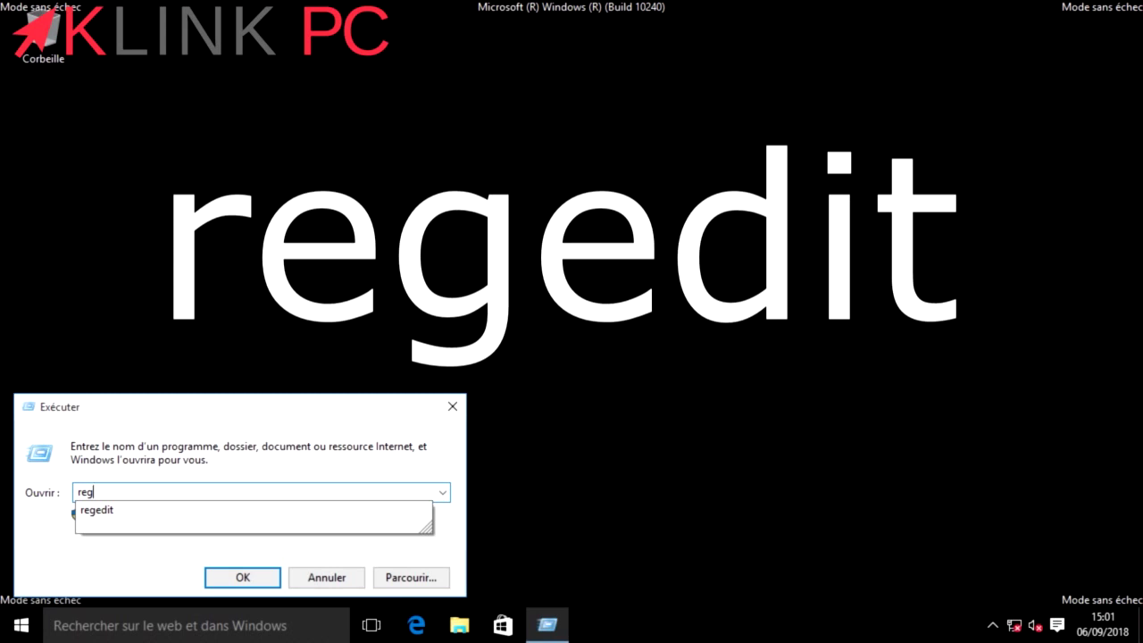
{"action": "type", "text": "edit"}
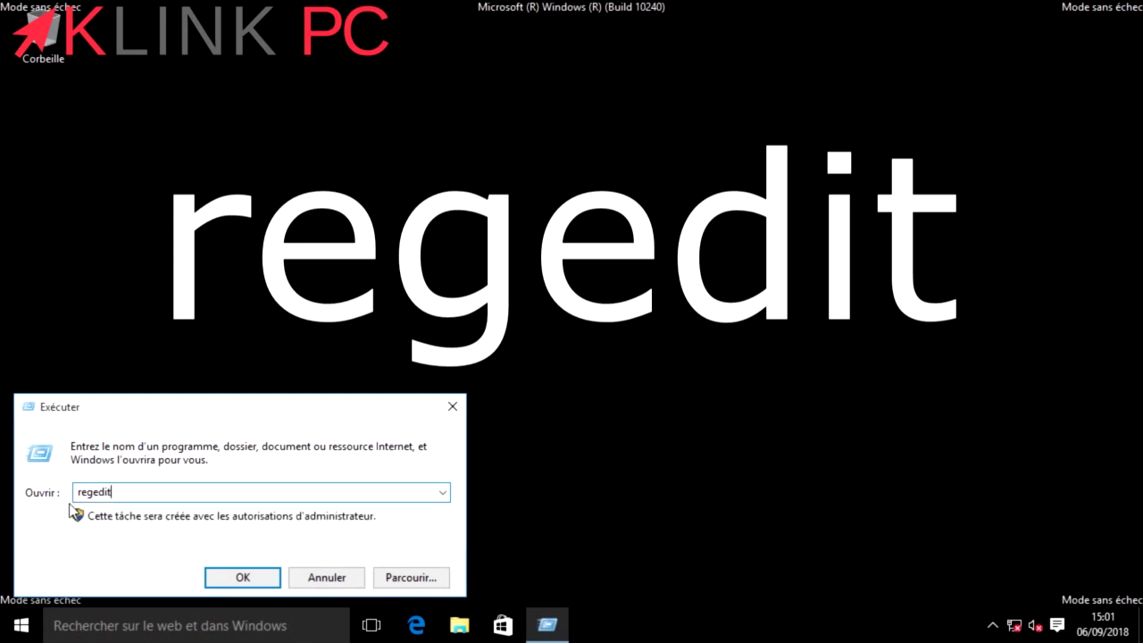
{"action": "left_click", "coordinate": [228, 579]}
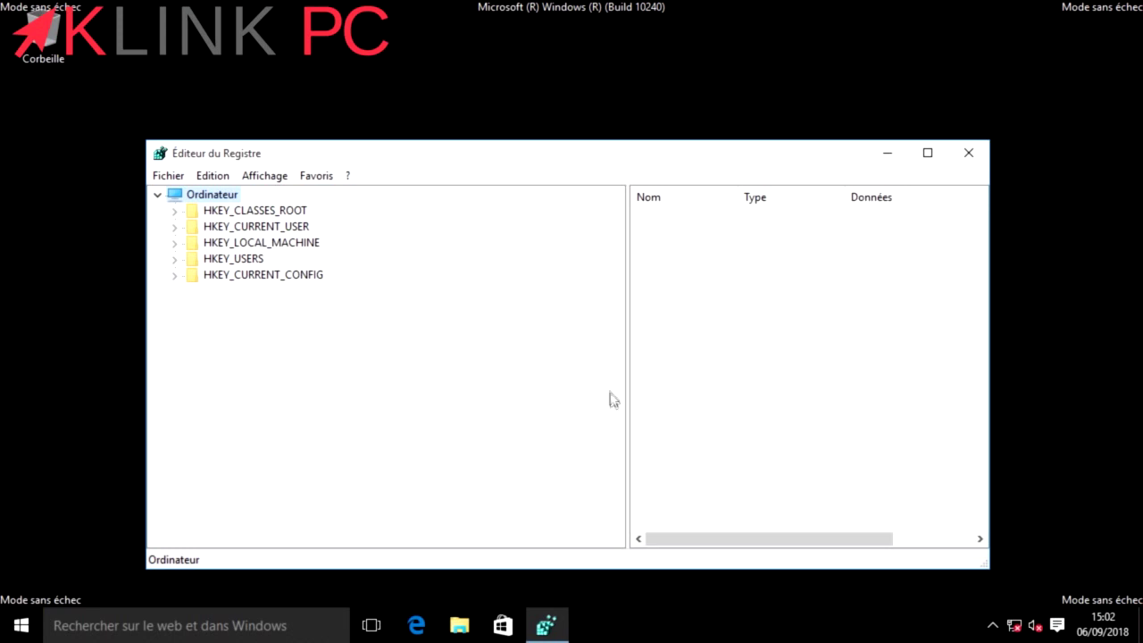
- Open the registry key HKEY_LOCAL_MACHINE\SOFTWARE\Microsoft\Windows NT\CurrentVersion\ProfileList
{"action": "mouse_move", "coordinate": [628, 404]}
{"action": "left_mouse_down"}
{"action": "mouse_move", "coordinate": [566, 405]}
{"action": "mouse_move", "coordinate": [640, 409]}
{"action": "mouse_move", "coordinate": [625, 409]}
{"action": "left_mouse_up"}
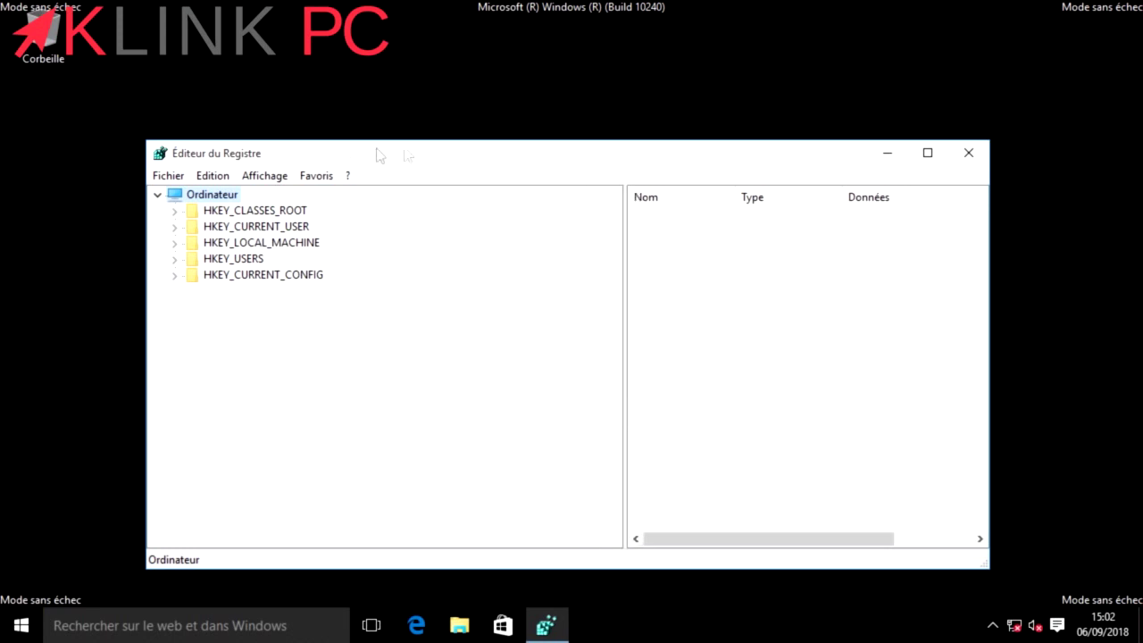
{"action": "left_click", "coordinate": [175, 243]}
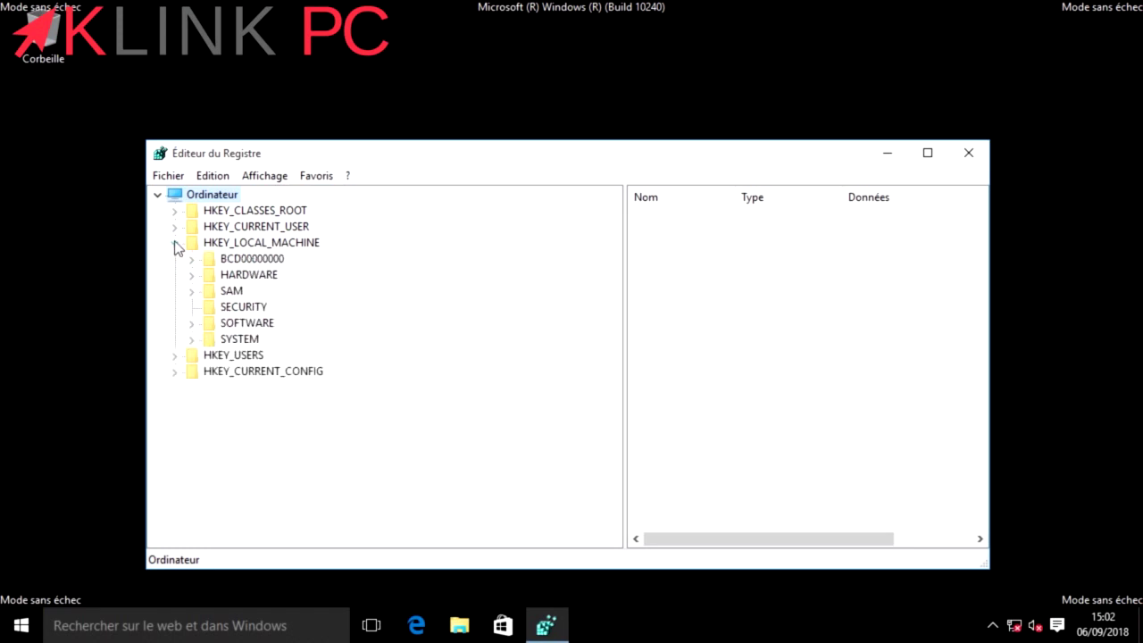
{"action": "left_click", "coordinate": [192, 323]}
{"action": "scroll", "coordinate": [316, 388], "scroll_direction": "down", "scroll_amount": 1}
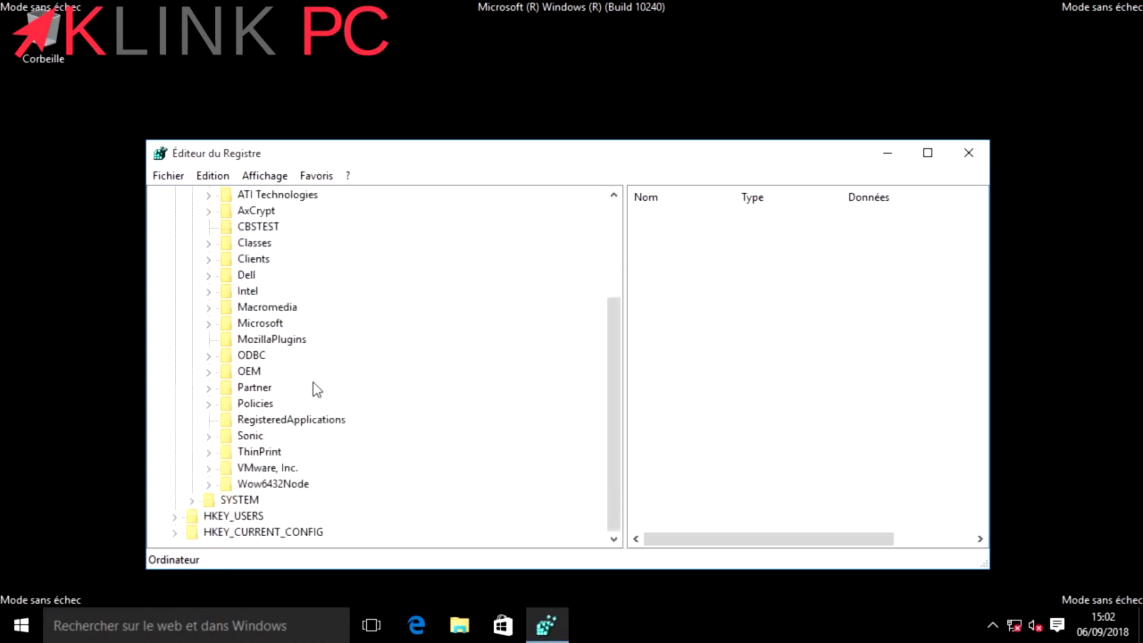
{"action": "left_click", "coordinate": [209, 323]}
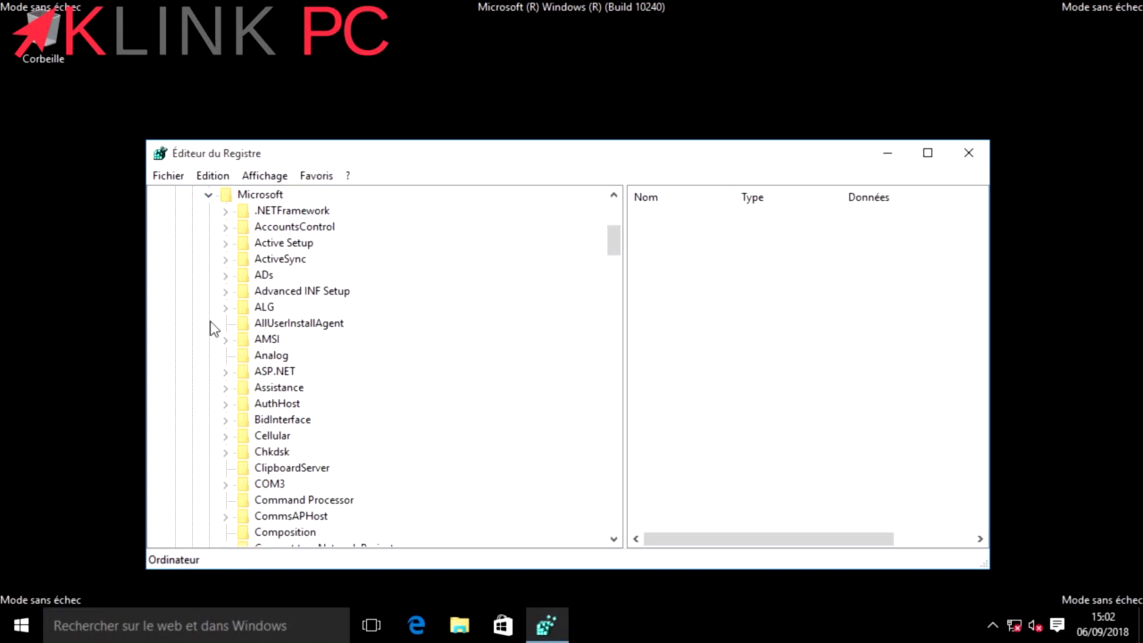
{"action": "left_click_drag", "start_coordinate": [614, 241], "coordinate": [615, 485]}
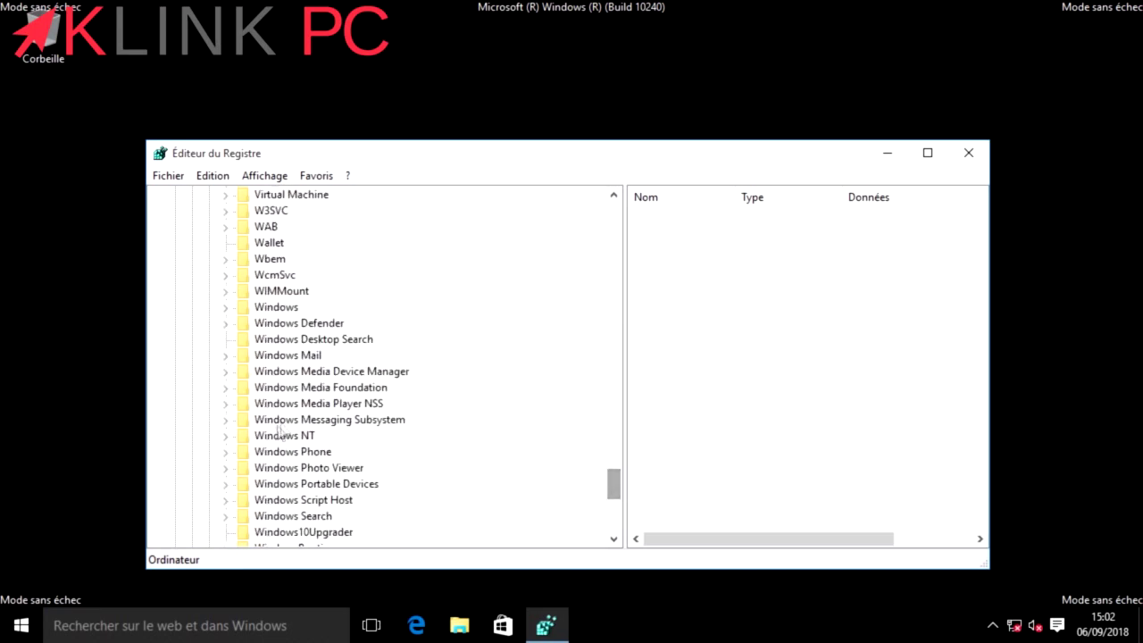
{"action": "left_click", "coordinate": [226, 437]}
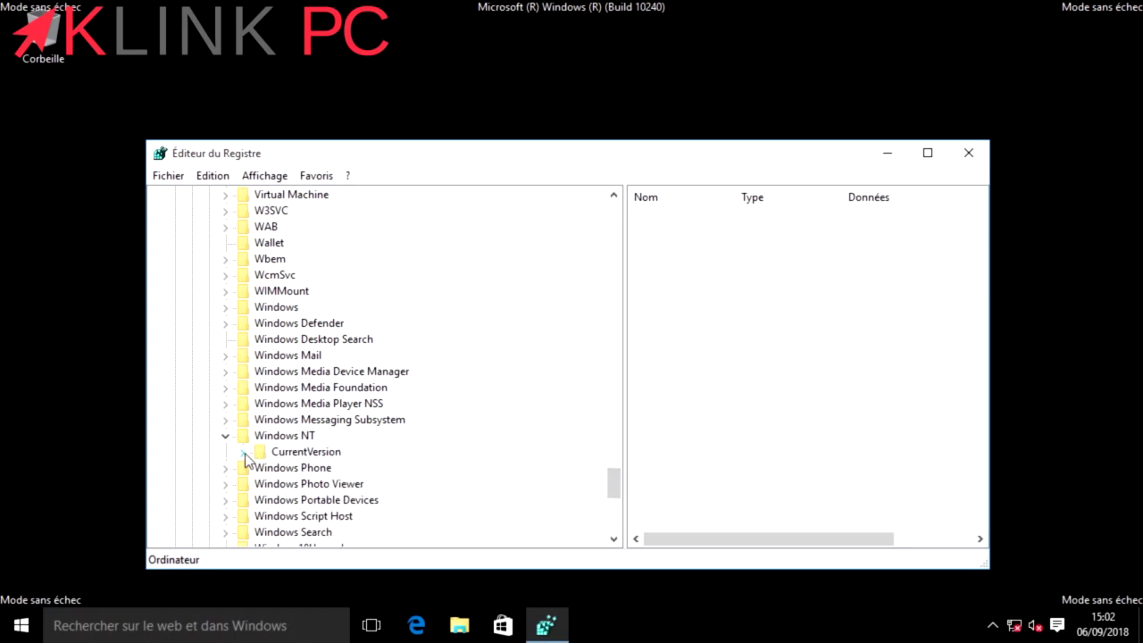
{"action": "left_click", "coordinate": [244, 452]}
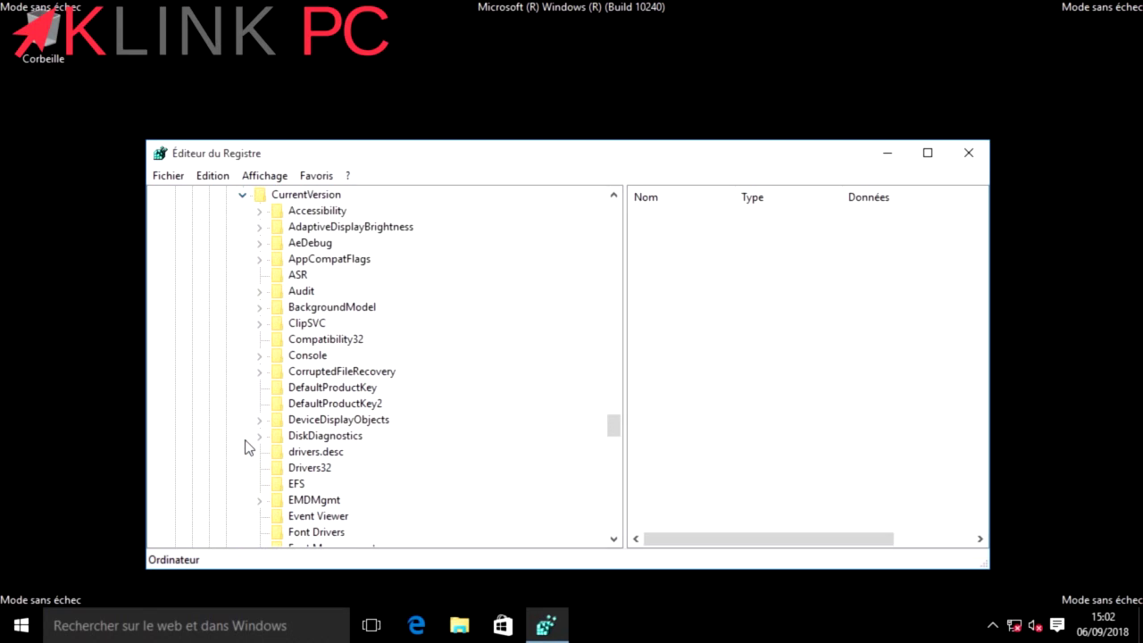
{"action": "left_click_drag", "start_coordinate": [615, 420], "coordinate": [612, 462]}
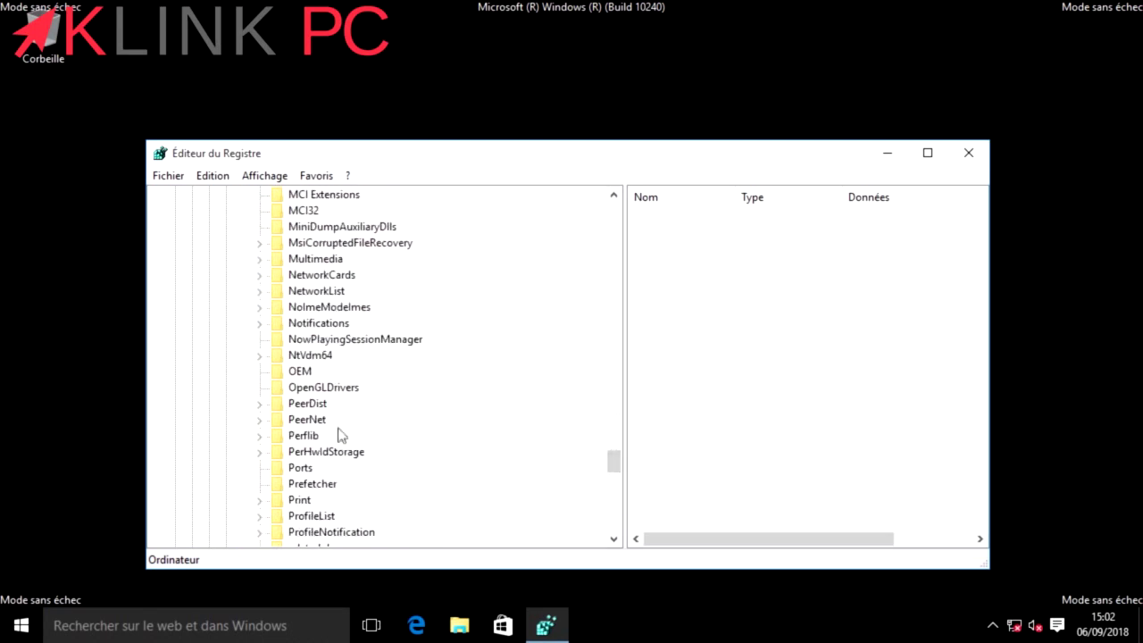
{"action": "left_click", "coordinate": [331, 518]}
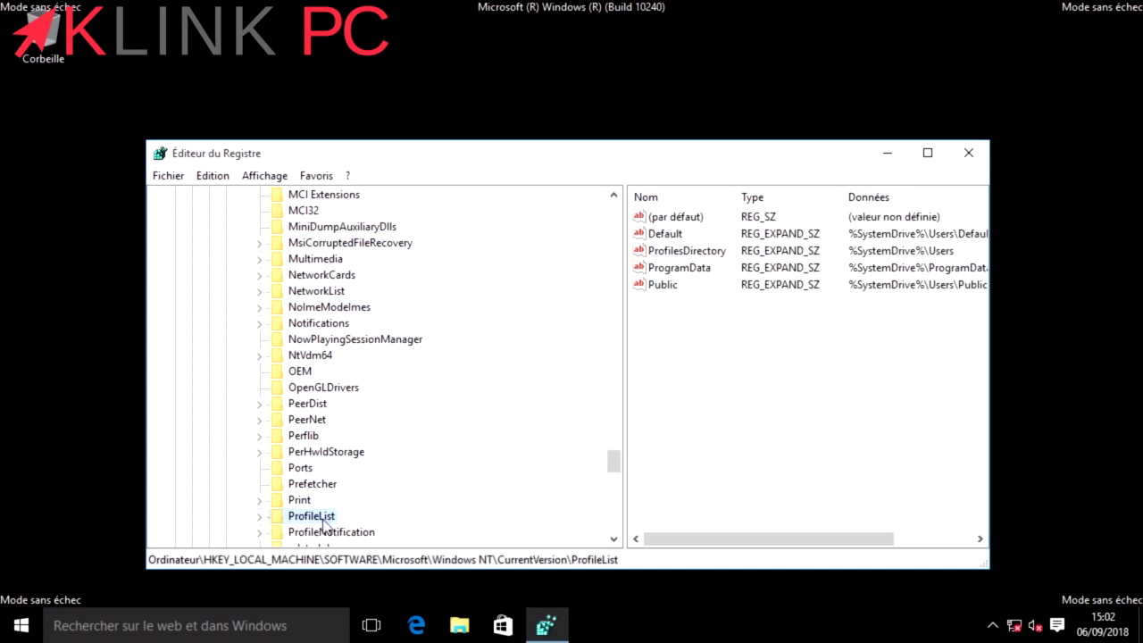
- Expand ProfileList, compare ProfileImagePath in the two S-1-5-21 keys, and select the key ending in -1000
{"action": "left_click", "coordinate": [258, 517]}
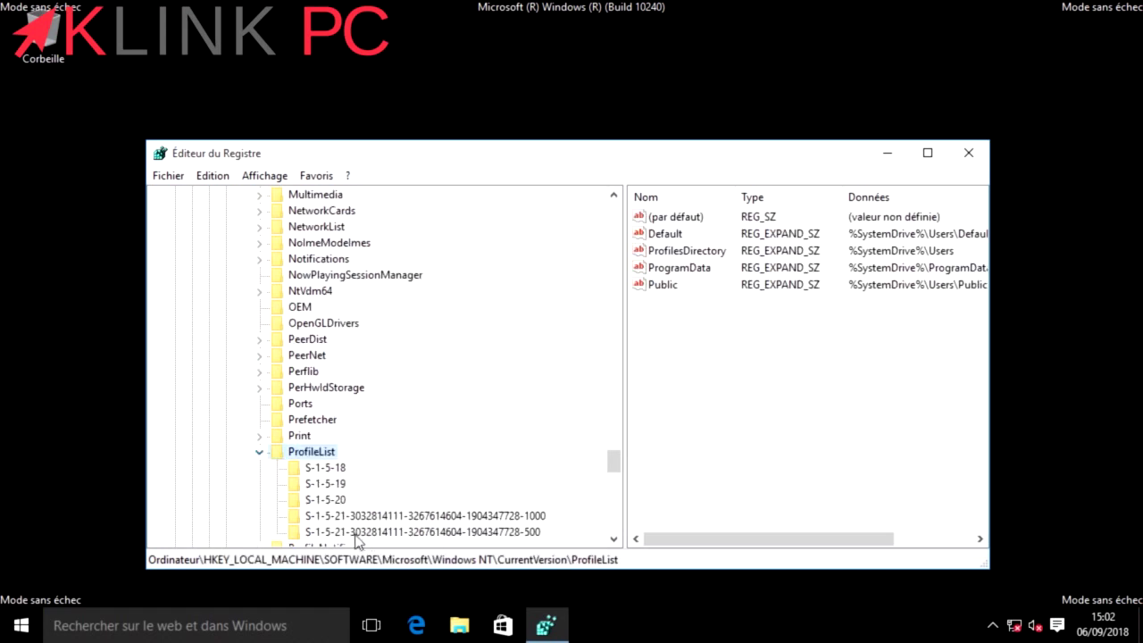
{"action": "left_click_drag", "start_coordinate": [613, 461], "coordinate": [613, 470]}
{"action": "left_click", "coordinate": [482, 372]}
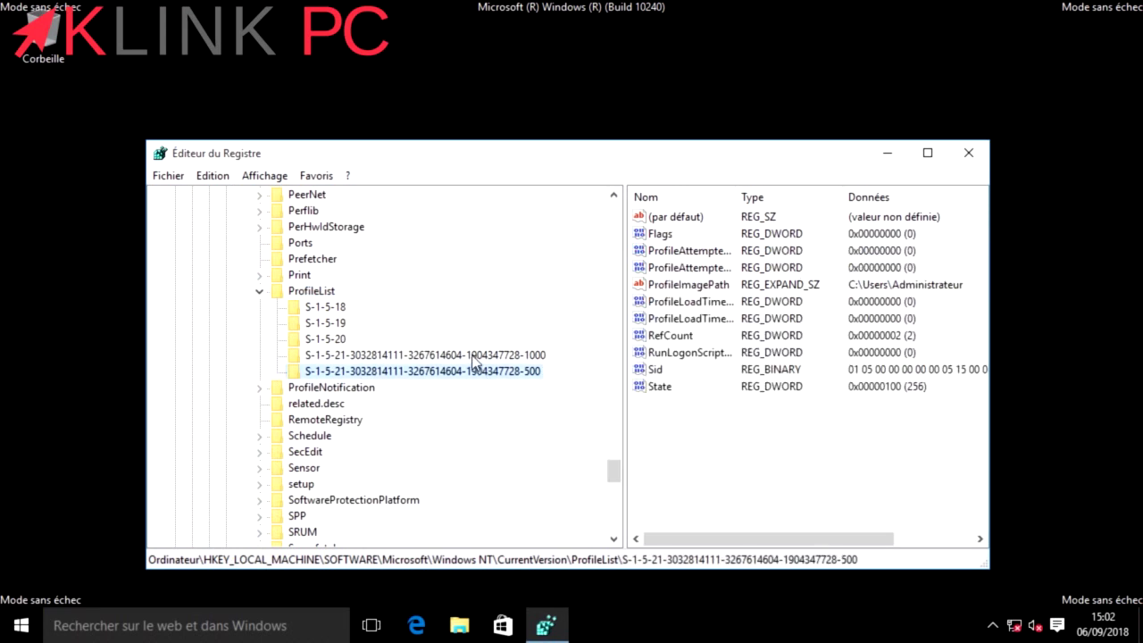
{"action": "left_click", "coordinate": [472, 355]}
{"action": "left_click", "coordinate": [474, 370]}
{"action": "left_click", "coordinate": [472, 355]}
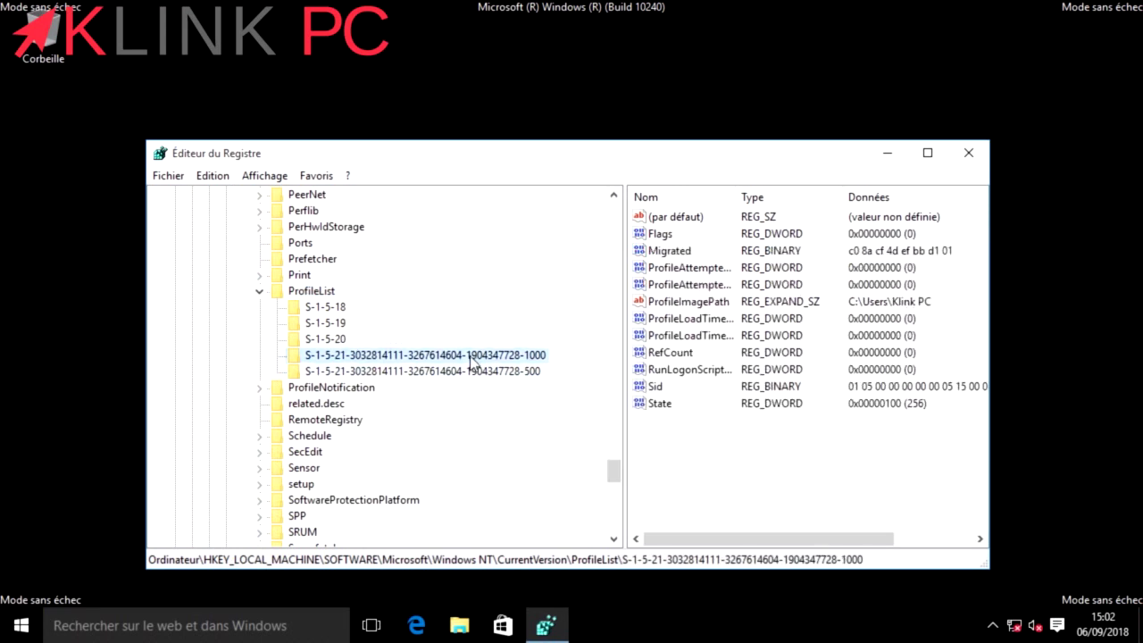
{"action": "left_click", "coordinate": [473, 371]}
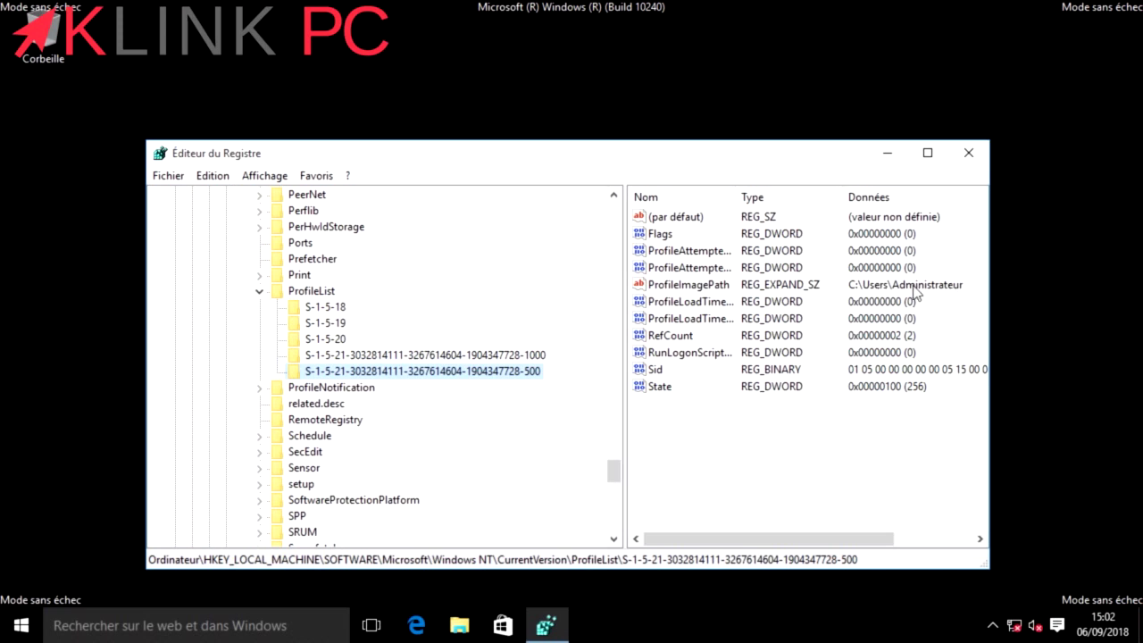
{"action": "left_click", "coordinate": [449, 361]}
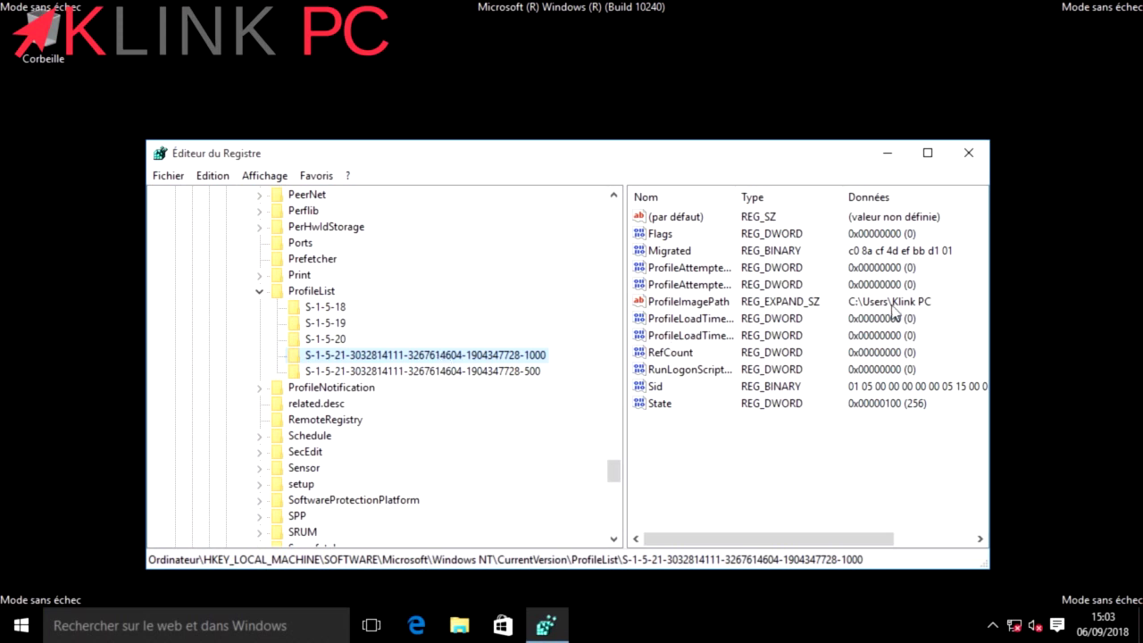
- Set the key's ProfileImagePath value to C:\Users\Klink and close the Registry Editor
{"action": "left_click", "coordinate": [693, 307]}
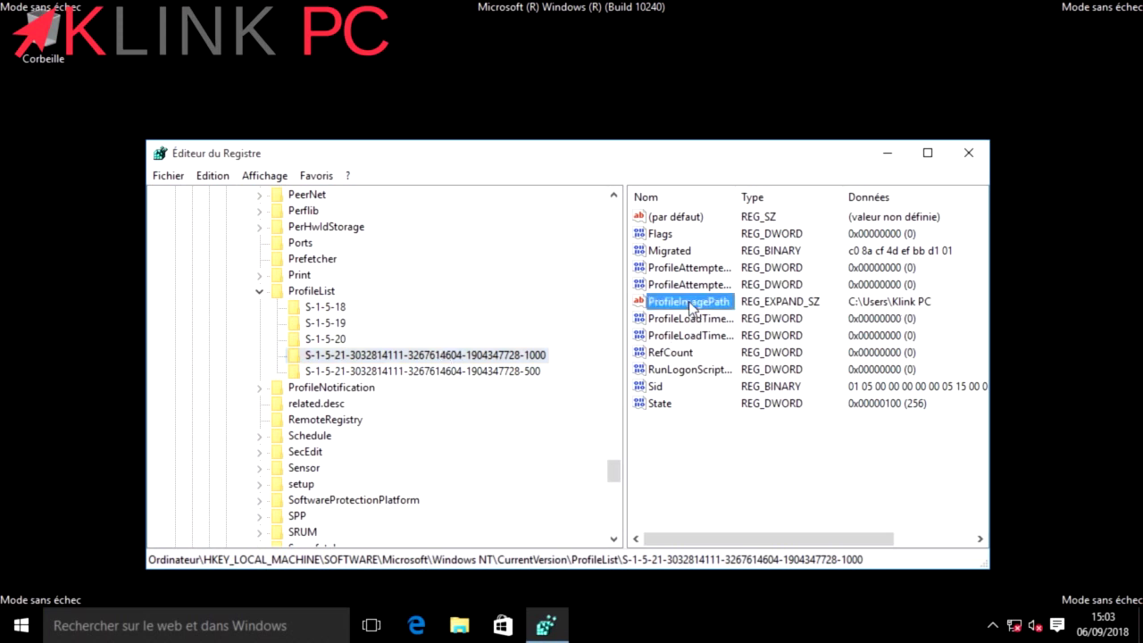
{"action": "double_click", "coordinate": [693, 307]}
{"action": "left_click", "coordinate": [295, 323]}
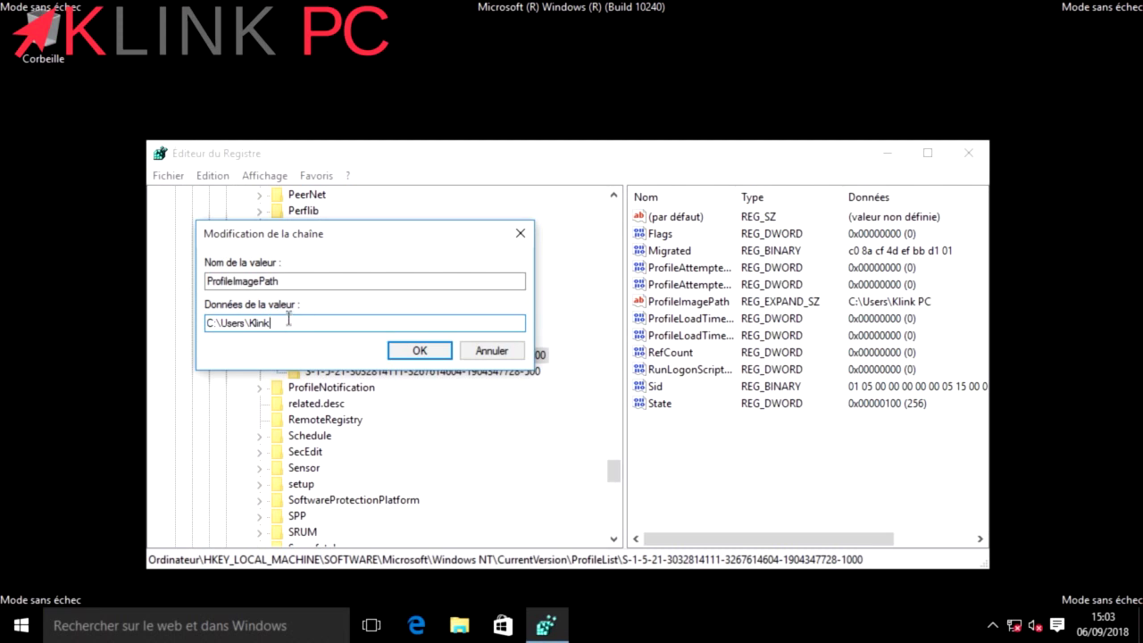
{"action": "left_click", "coordinate": [402, 351]}
{"action": "left_click", "coordinate": [903, 308]}
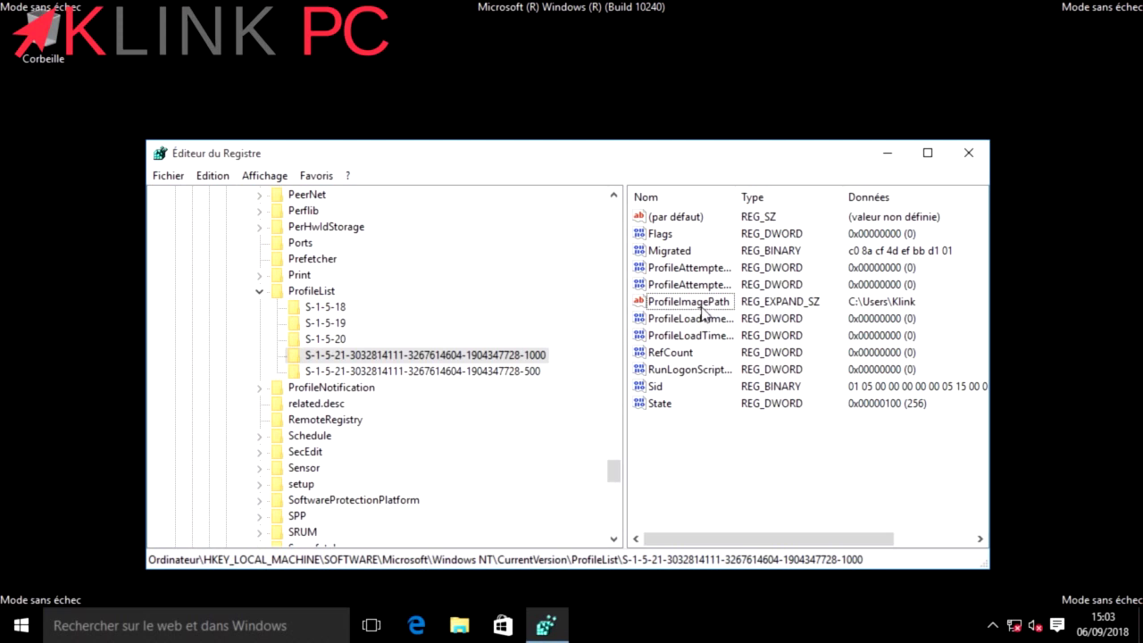
{"action": "left_click", "coordinate": [972, 159]}
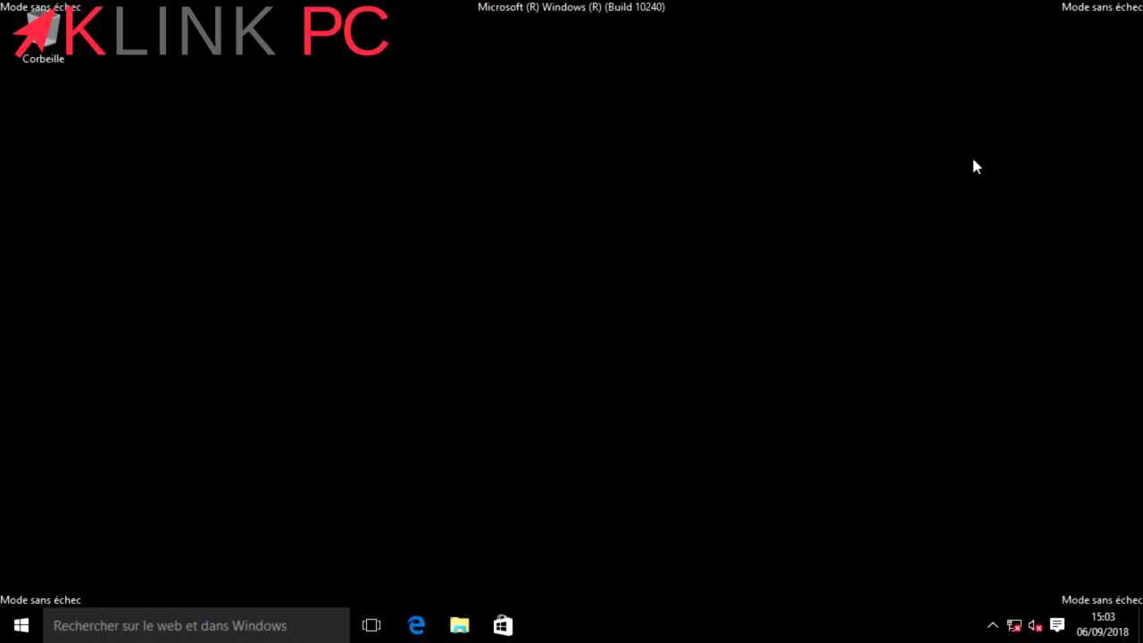
- Sign out of the Administrateur account and sign in to the Klink account
{"action": "left_click", "coordinate": [21, 625]}
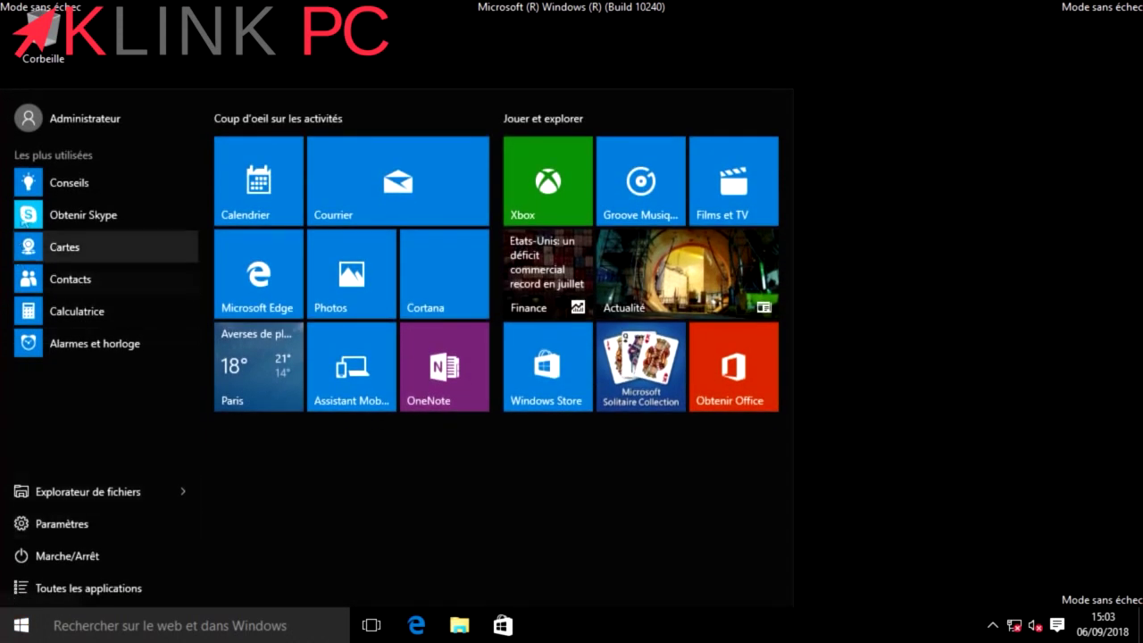
{"action": "left_click", "coordinate": [51, 125]}
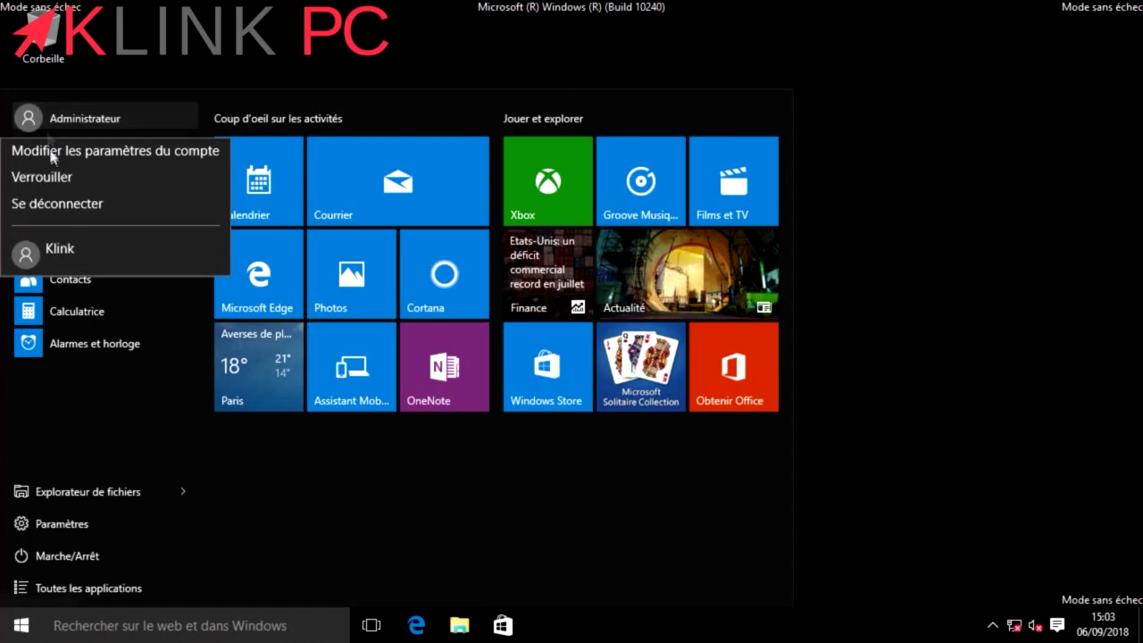
{"action": "left_click", "coordinate": [51, 207]}
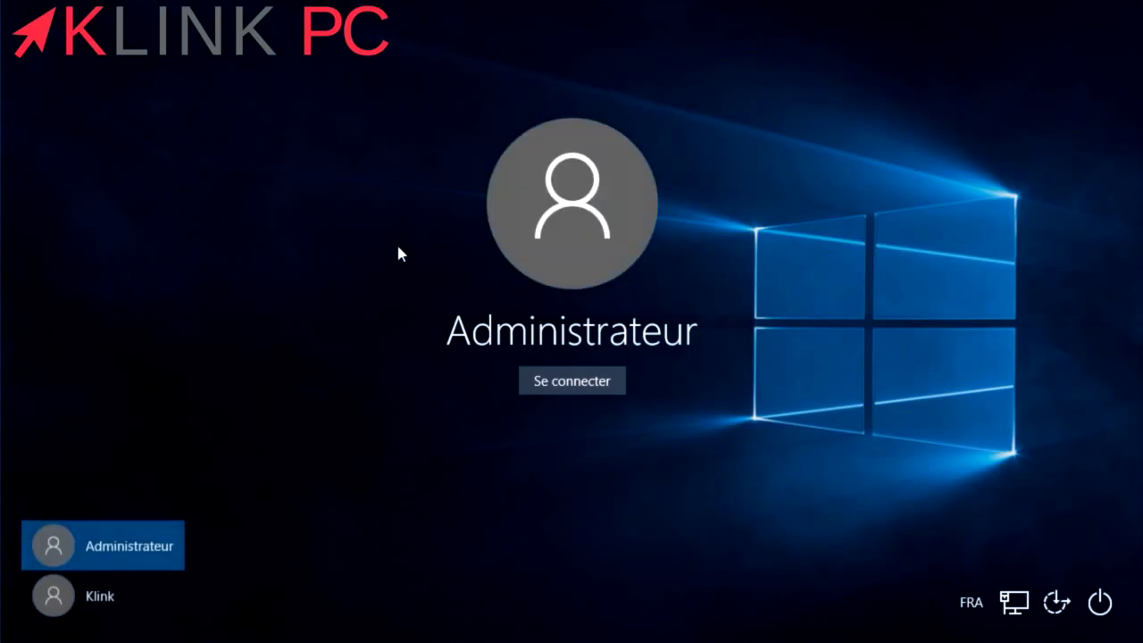
{"action": "left_click", "coordinate": [143, 600]}
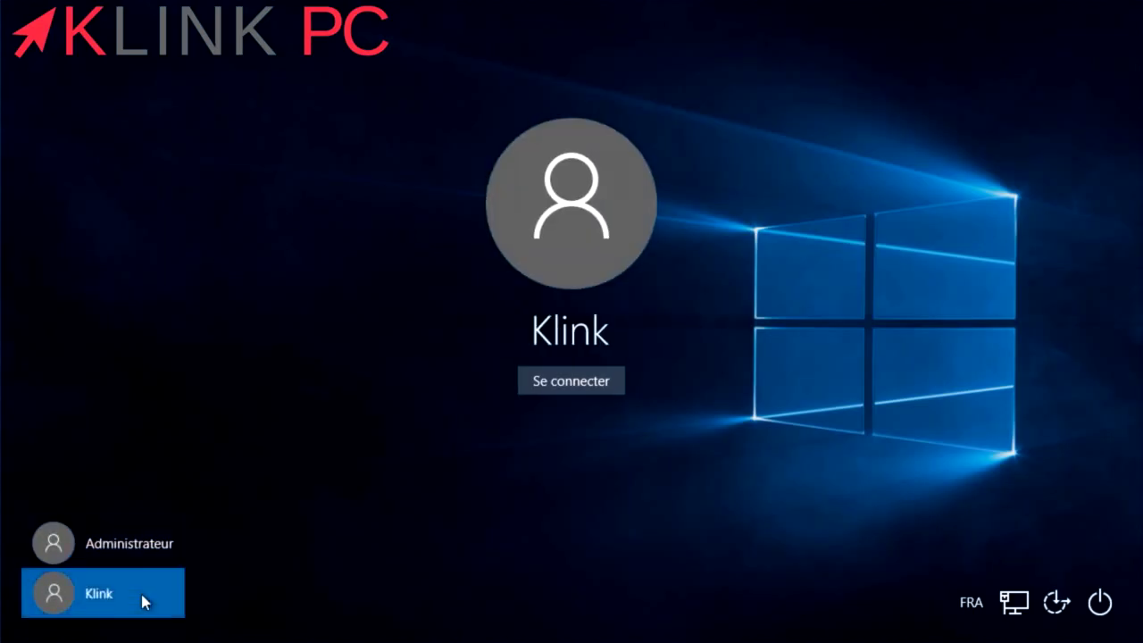
{"action": "left_click", "coordinate": [584, 382]}
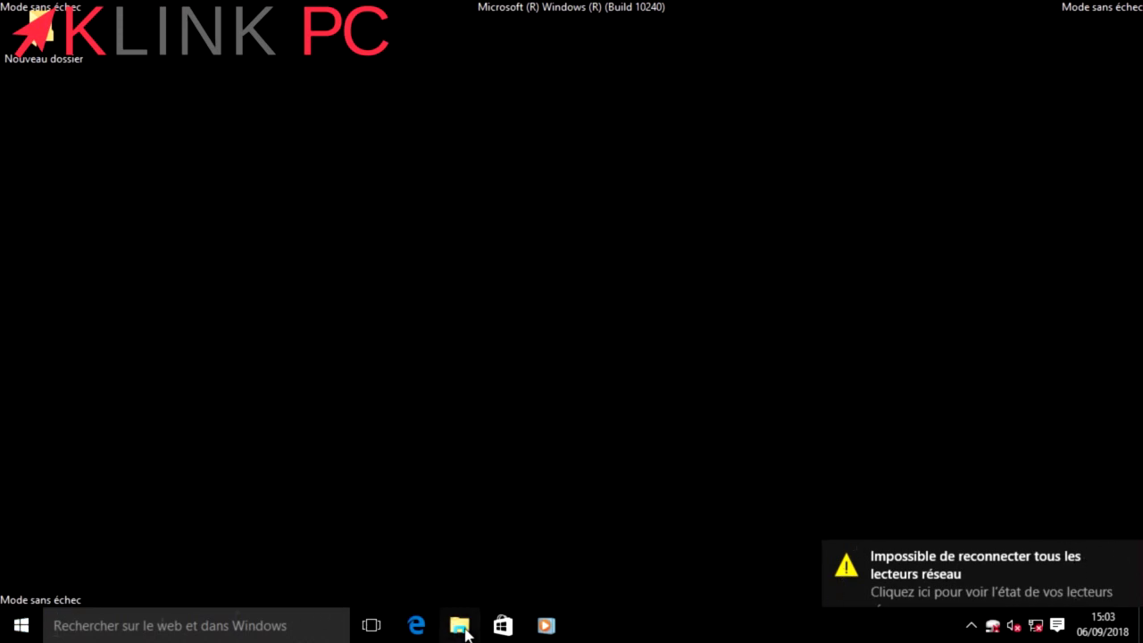
- Open the Utilisateurs folder on Disque local (C:) in File Explorer and check the Klink profile folder
{"action": "left_click", "coordinate": [460, 624]}
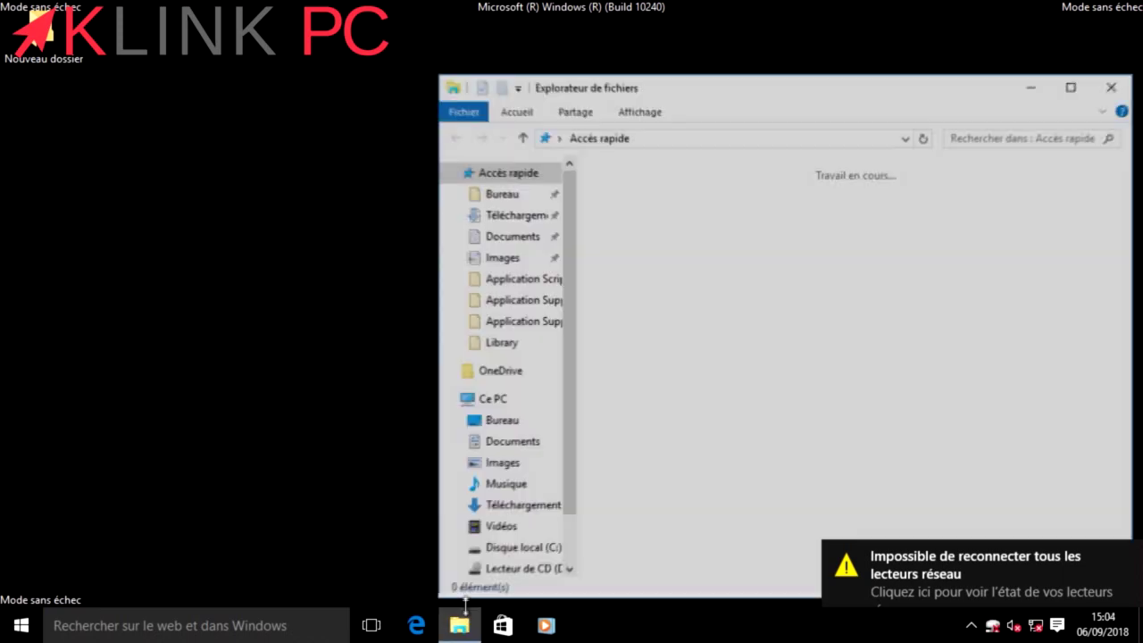
{"action": "left_click_drag", "start_coordinate": [712, 87], "coordinate": [543, 51]}
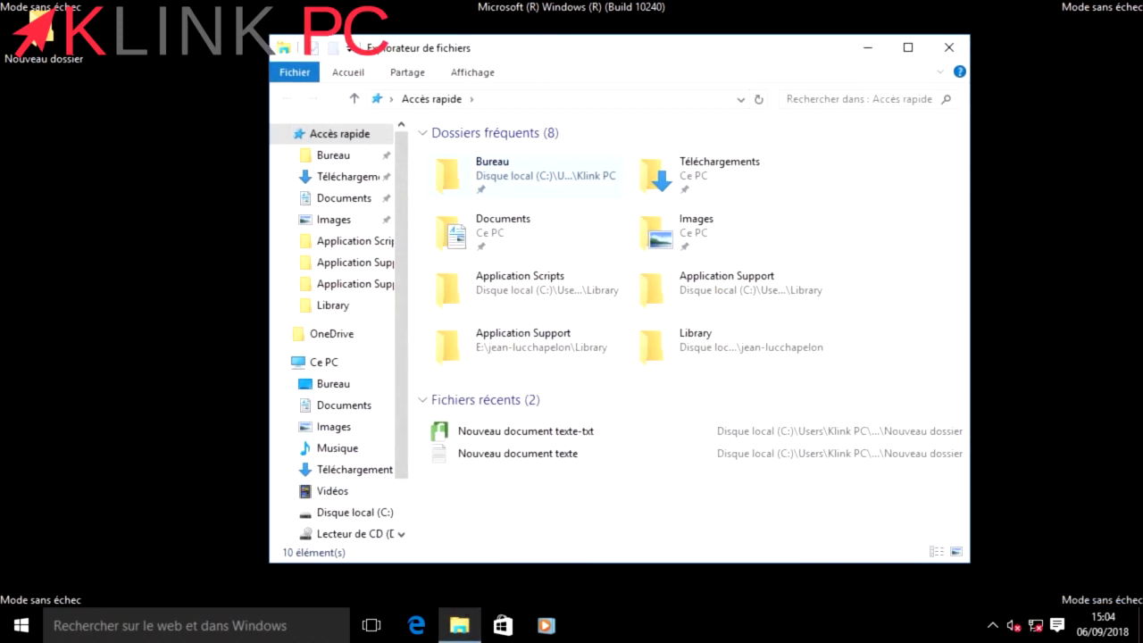
{"action": "left_click", "coordinate": [341, 513]}
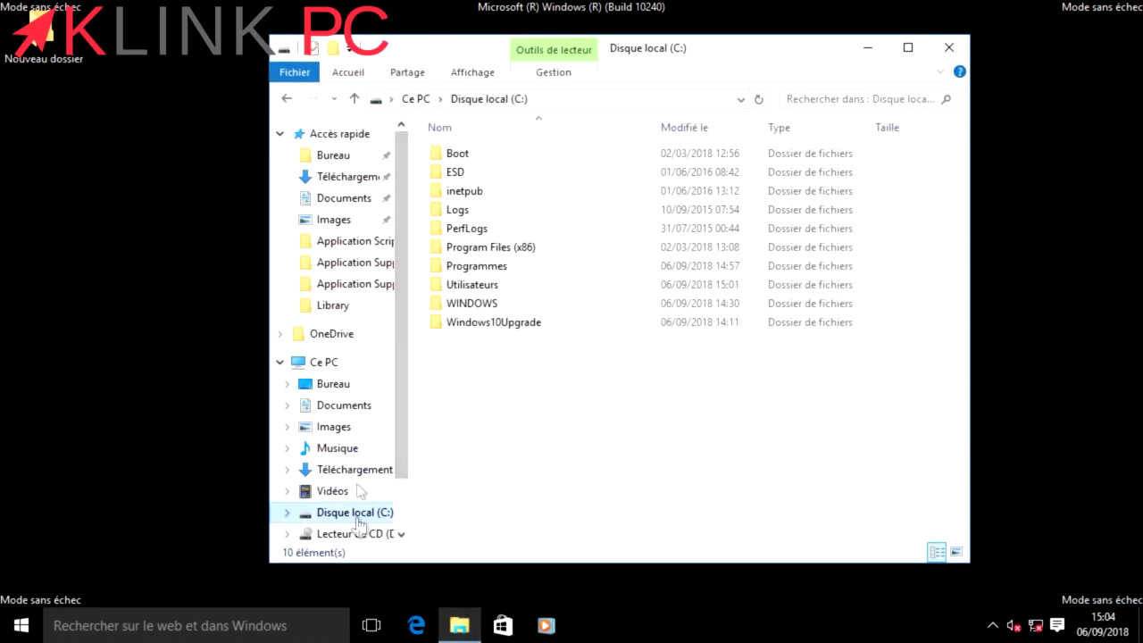
{"action": "double_click", "coordinate": [468, 287]}
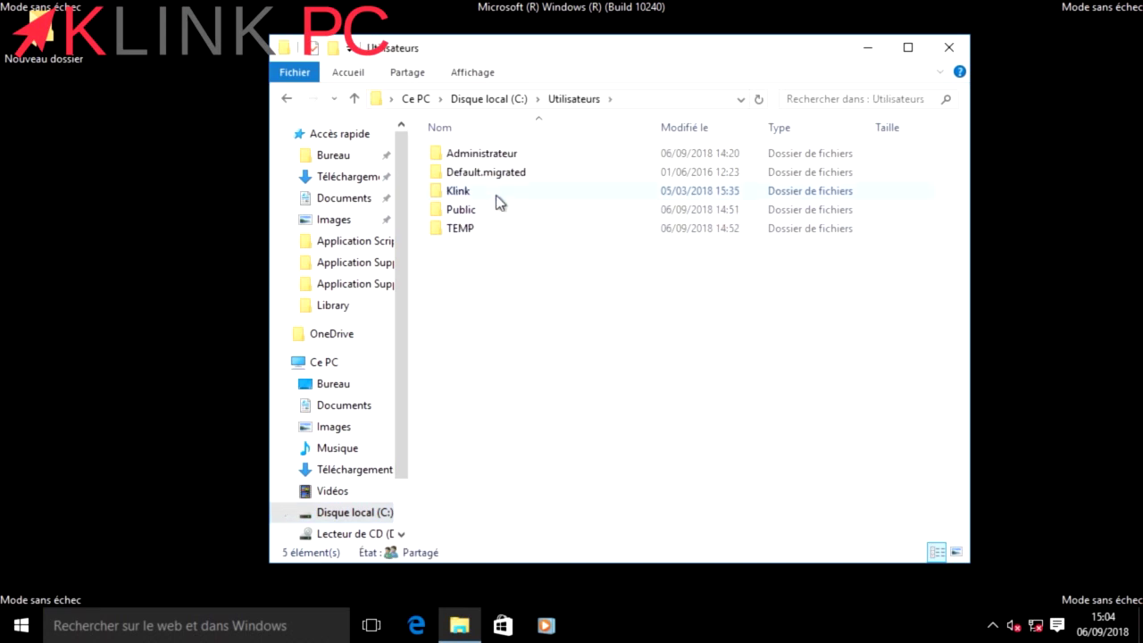
{"action": "mouse_move", "coordinate": [528, 200]}
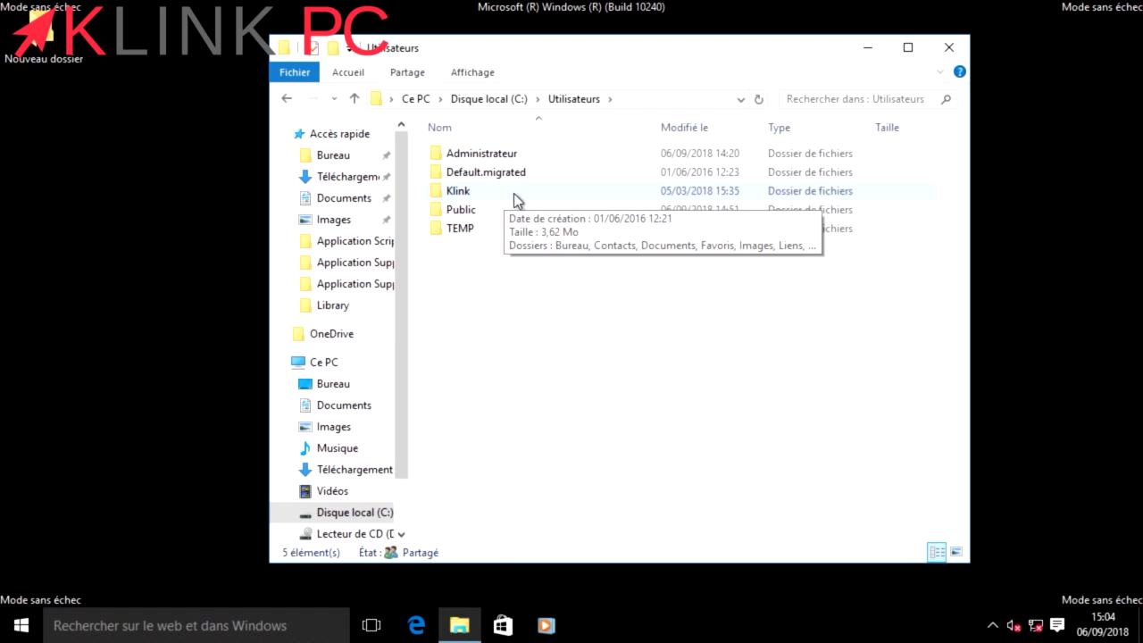
- Delete the TEMP folder from Utilisateurs, sending it to the Recycle Bin
{"action": "right_click", "coordinate": [458, 231]}
{"action": "left_click", "coordinate": [546, 508]}
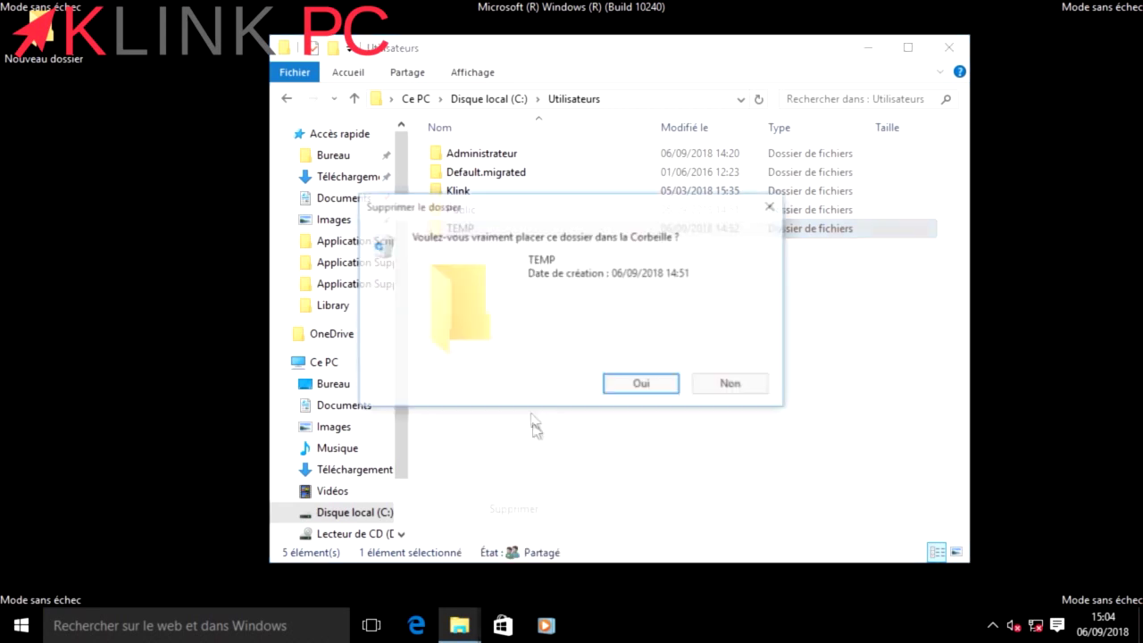
{"action": "left_click", "coordinate": [614, 385]}
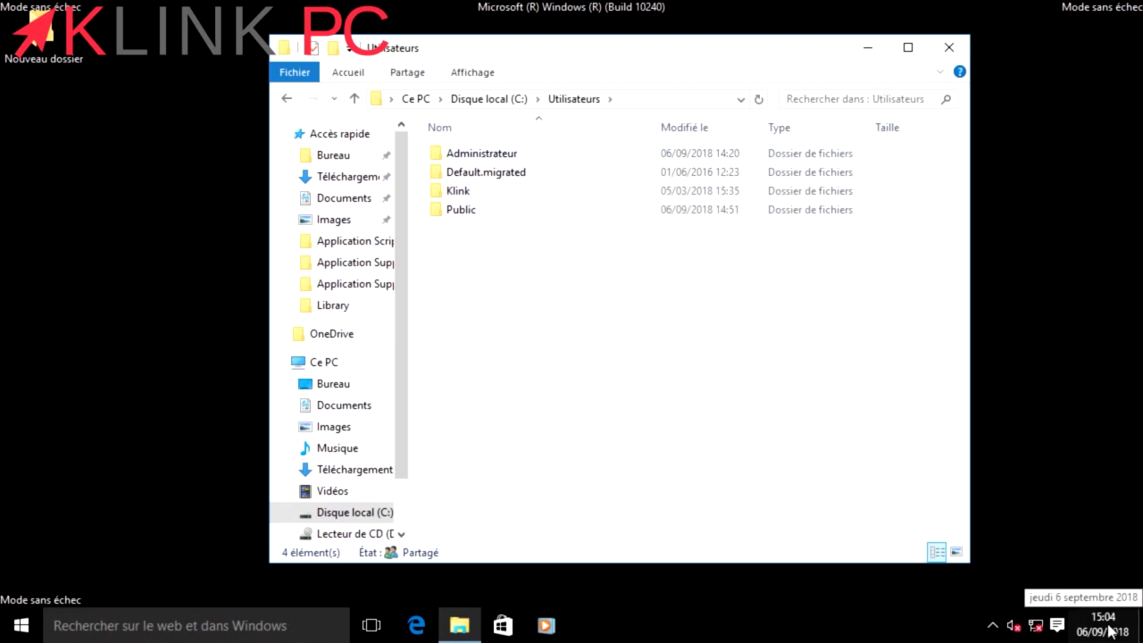
- Open System Configuration by running the command msconfig
{"action": "right_click", "coordinate": [21, 623]}
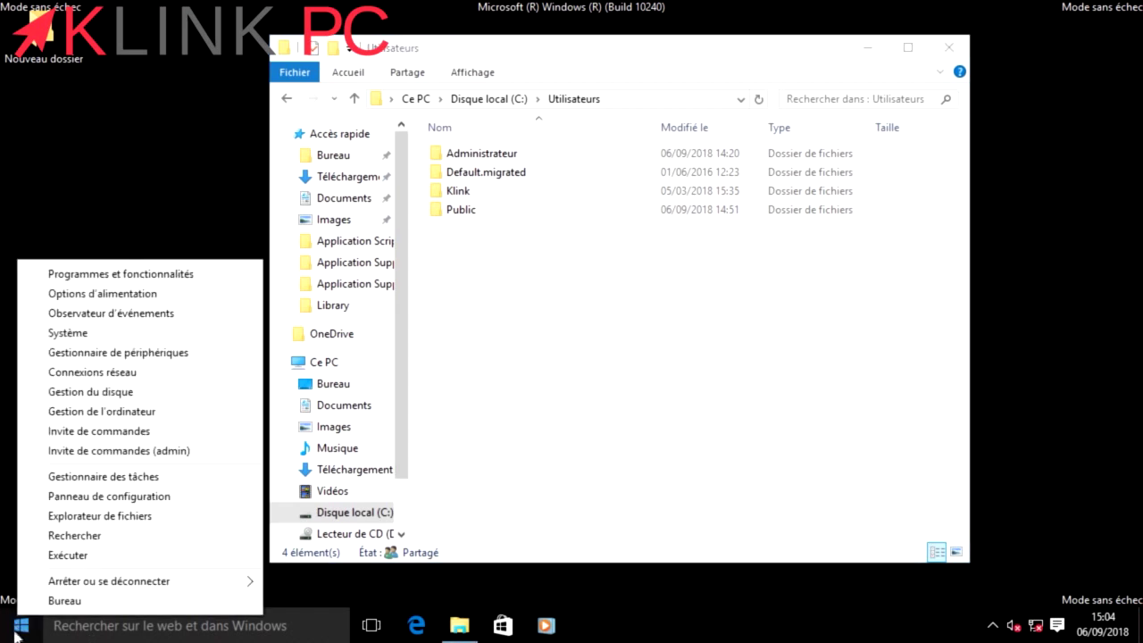
{"action": "left_click", "coordinate": [143, 554]}
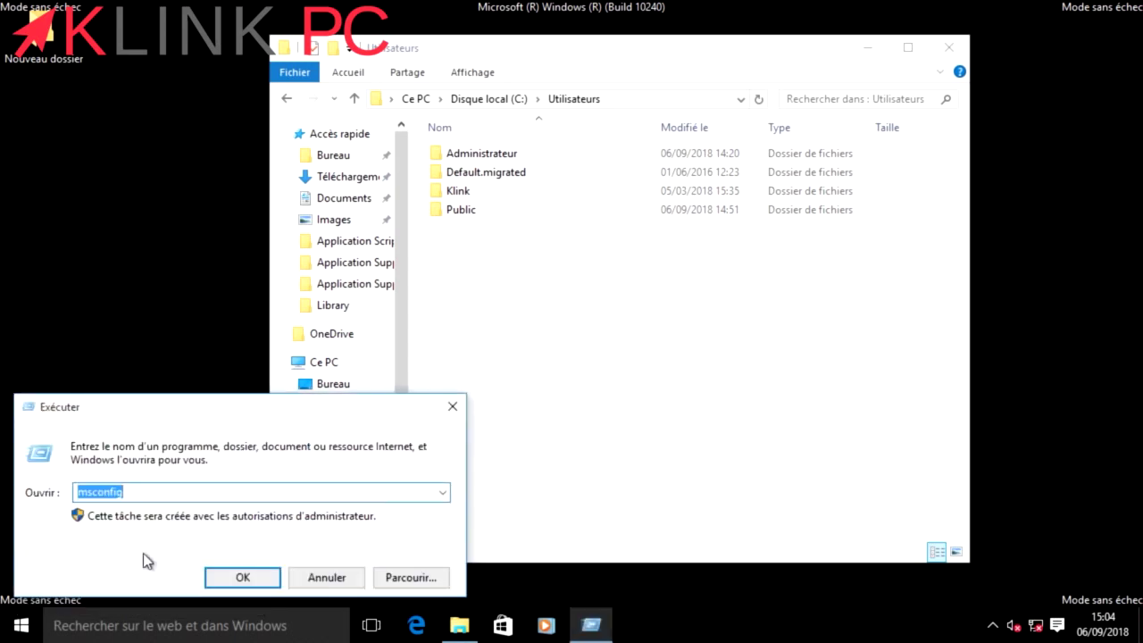
{"action": "left_click", "coordinate": [238, 578]}
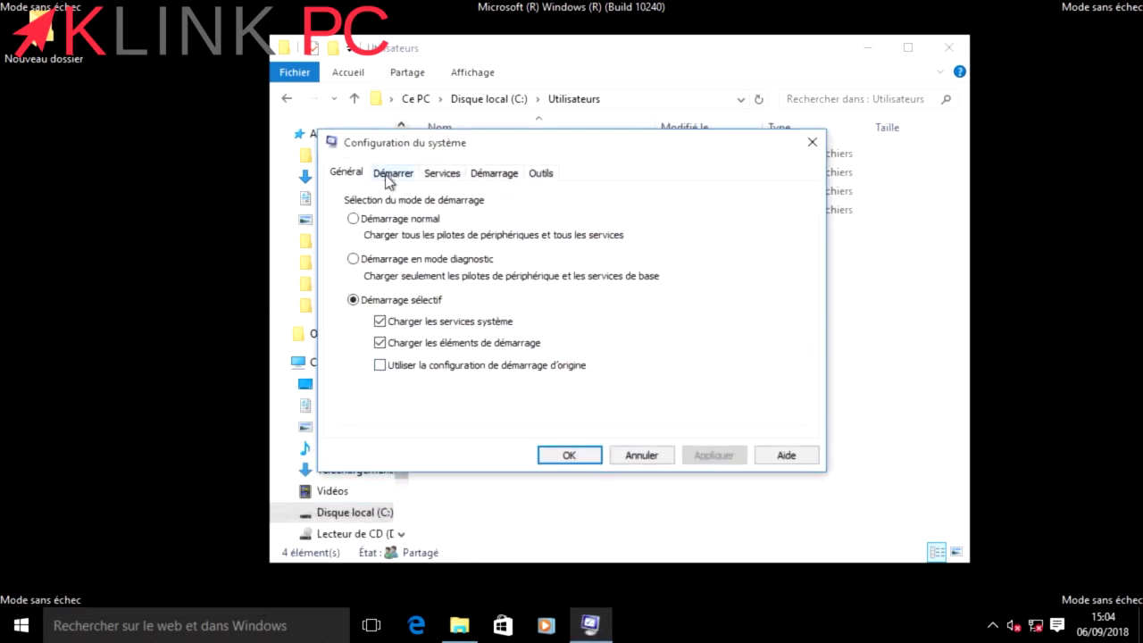
- Turn off the Démarrage sécurisé boot option for Windows 10 and restart the computer
{"action": "left_click", "coordinate": [391, 173]}
{"action": "left_click", "coordinate": [356, 345]}
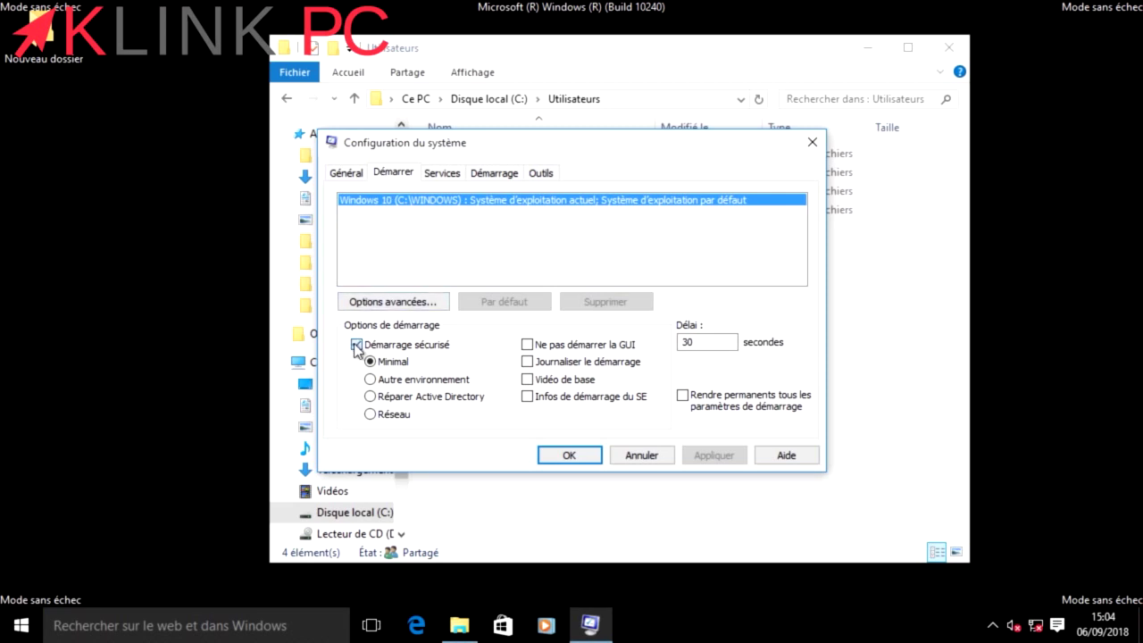
{"action": "left_click", "coordinate": [356, 345]}
{"action": "left_click", "coordinate": [727, 457]}
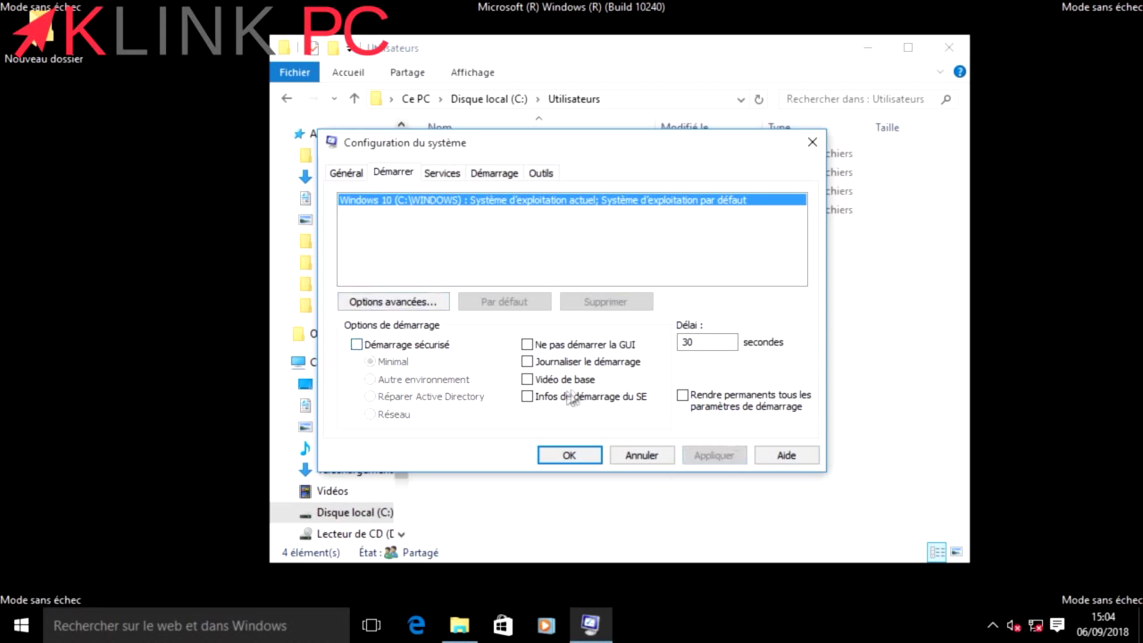
{"action": "left_click", "coordinate": [574, 455]}
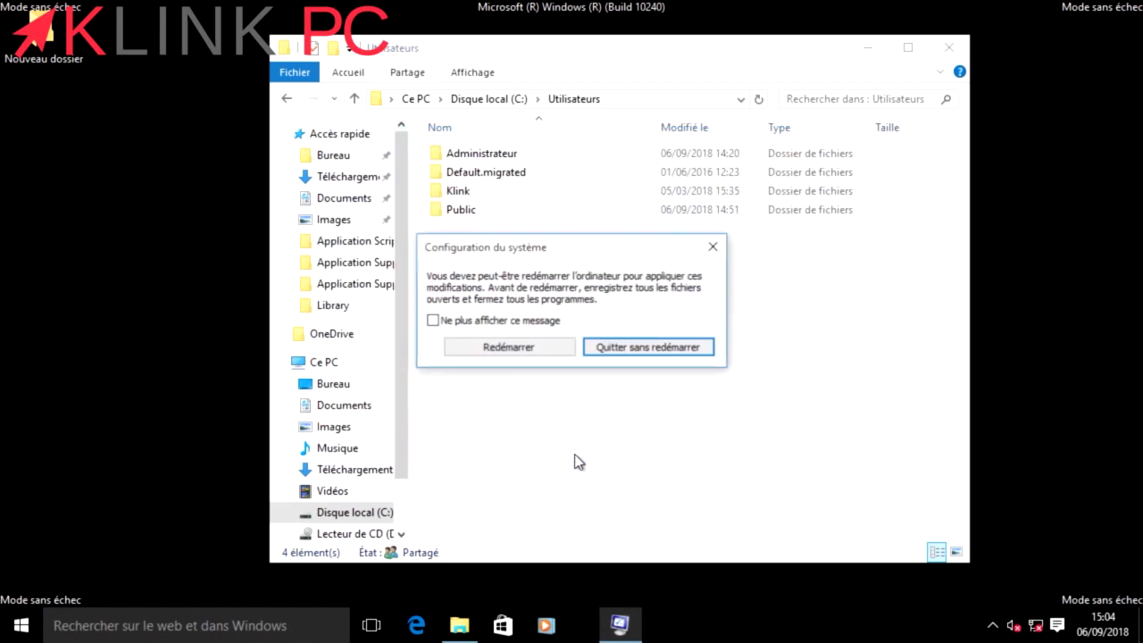
{"action": "left_click", "coordinate": [555, 347]}
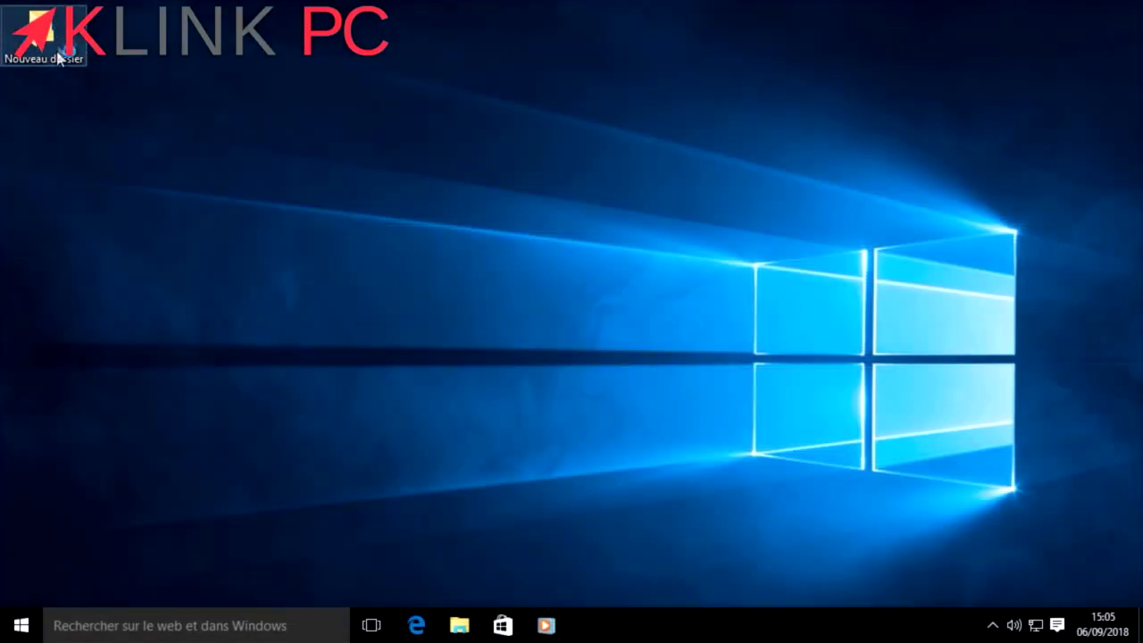
{"action": "left_click", "coordinate": [991, 625]}
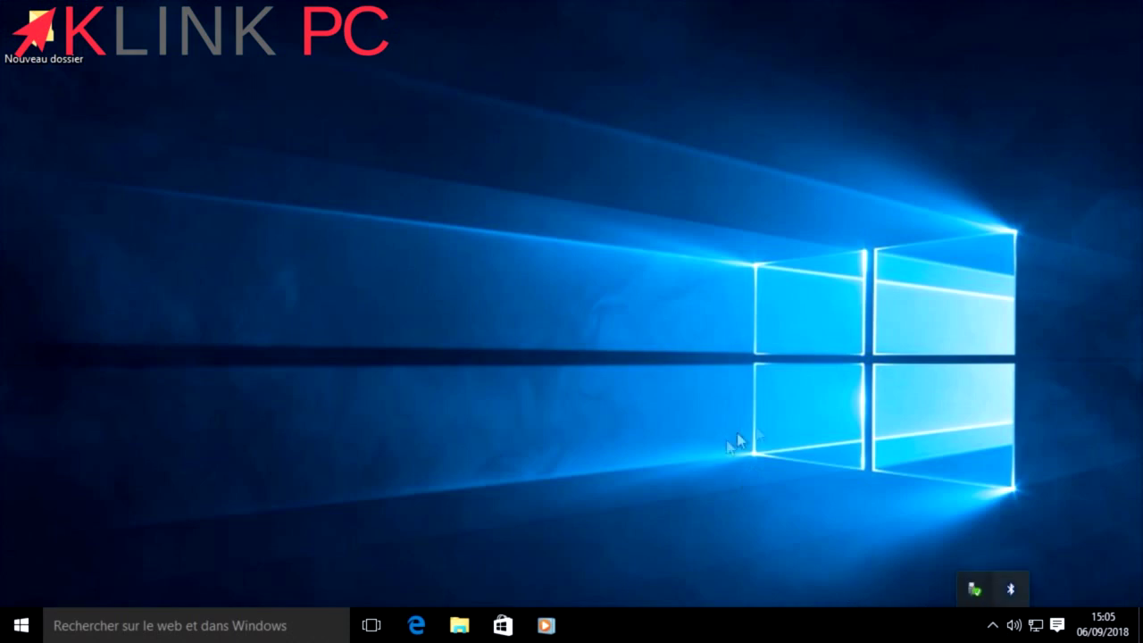
{"action": "left_click", "coordinate": [786, 556]}
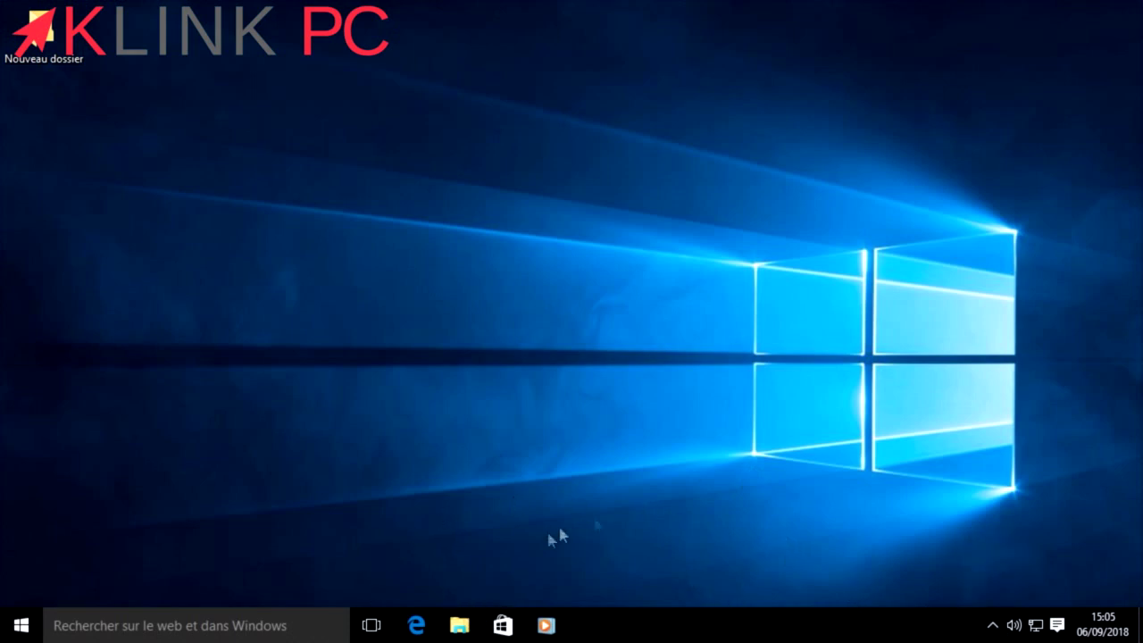
- Check the profile folders in Utilisateurs on Disque local (C:) after the normal restart
{"action": "left_click", "coordinate": [463, 630]}
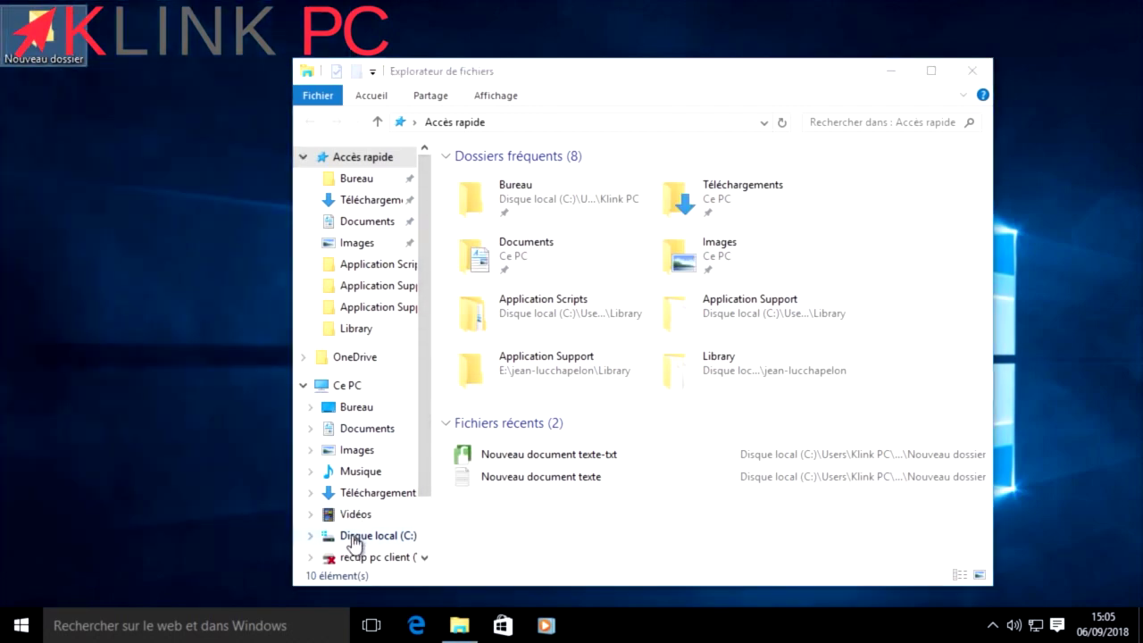
{"action": "left_click", "coordinate": [355, 541]}
{"action": "double_click", "coordinate": [533, 309]}
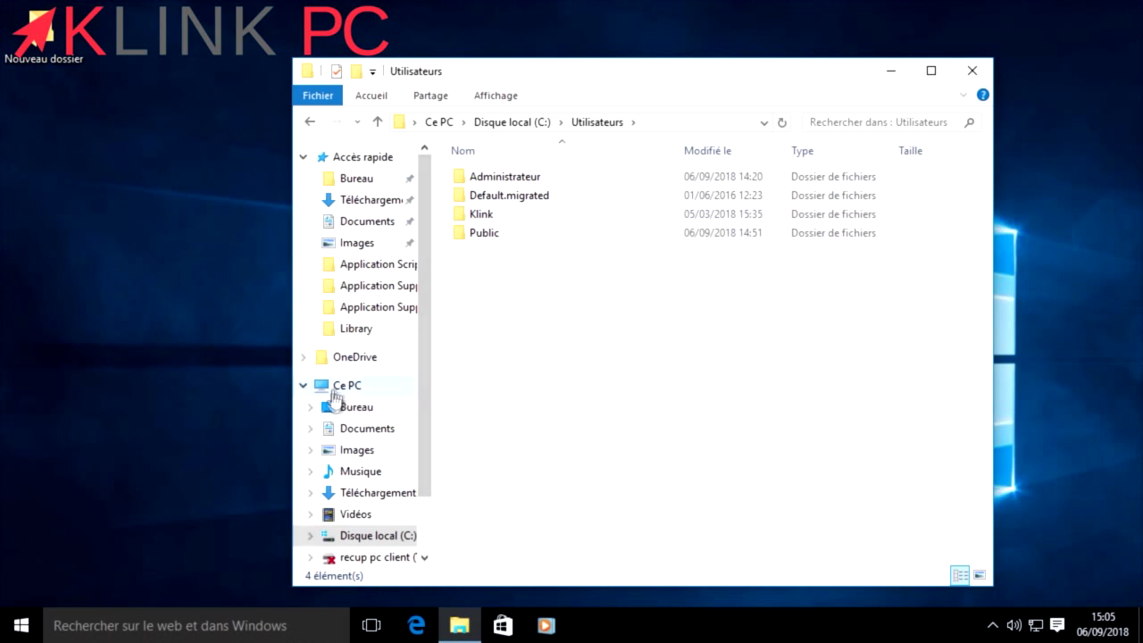
- Open Computer Management and display the Utilisateurs list under the local users and groups
{"action": "right_click", "coordinate": [371, 390]}
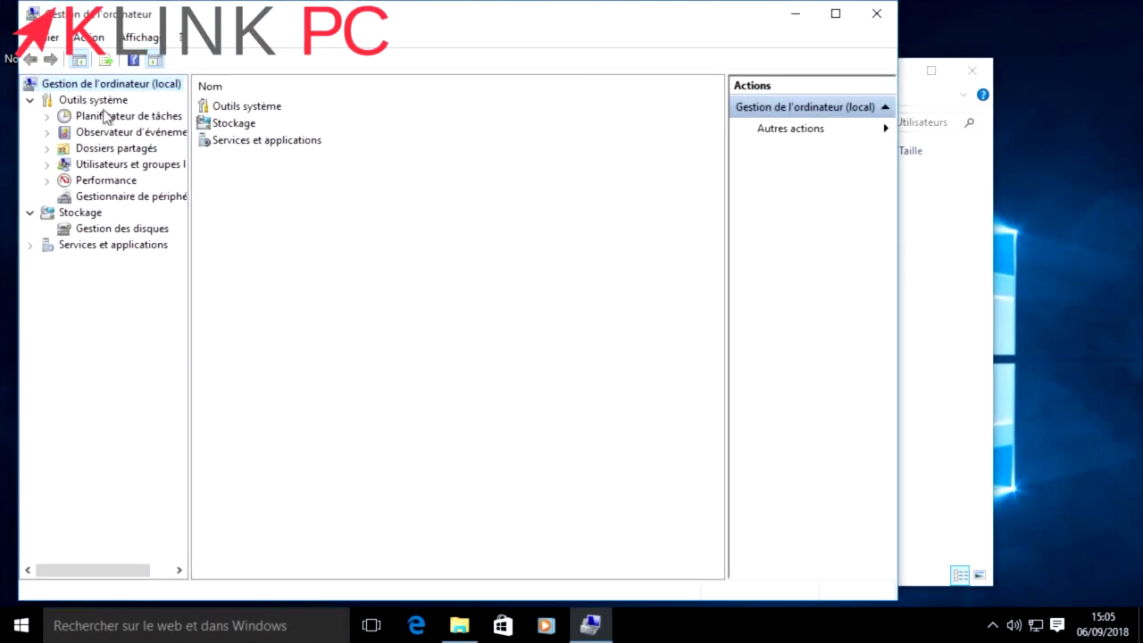
{"action": "left_click", "coordinate": [106, 166]}
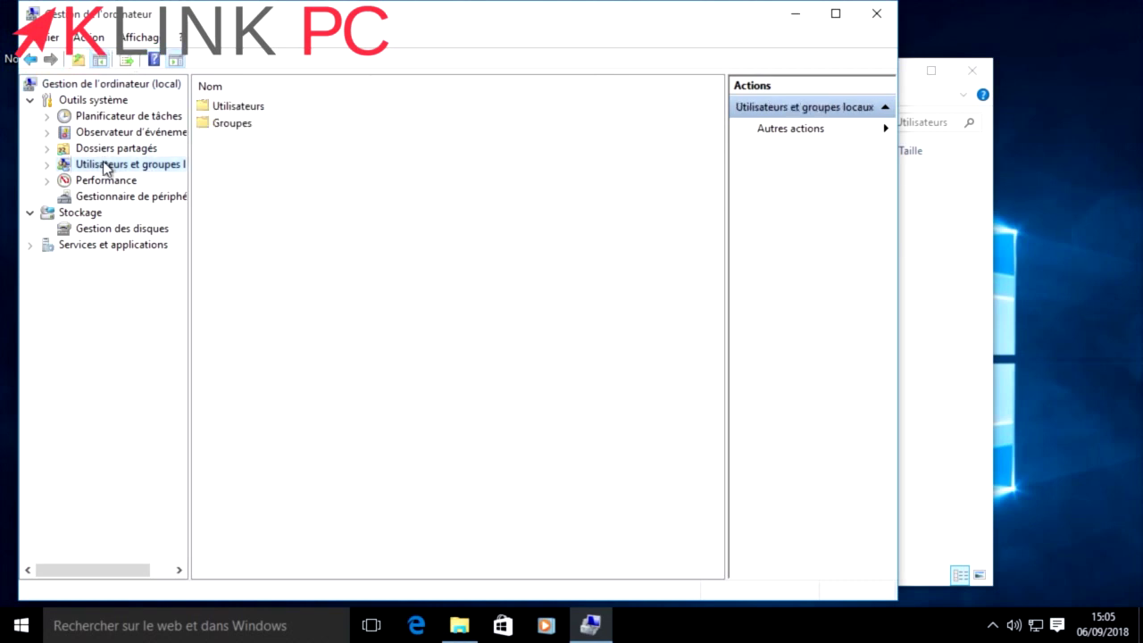
{"action": "double_click", "coordinate": [253, 107]}
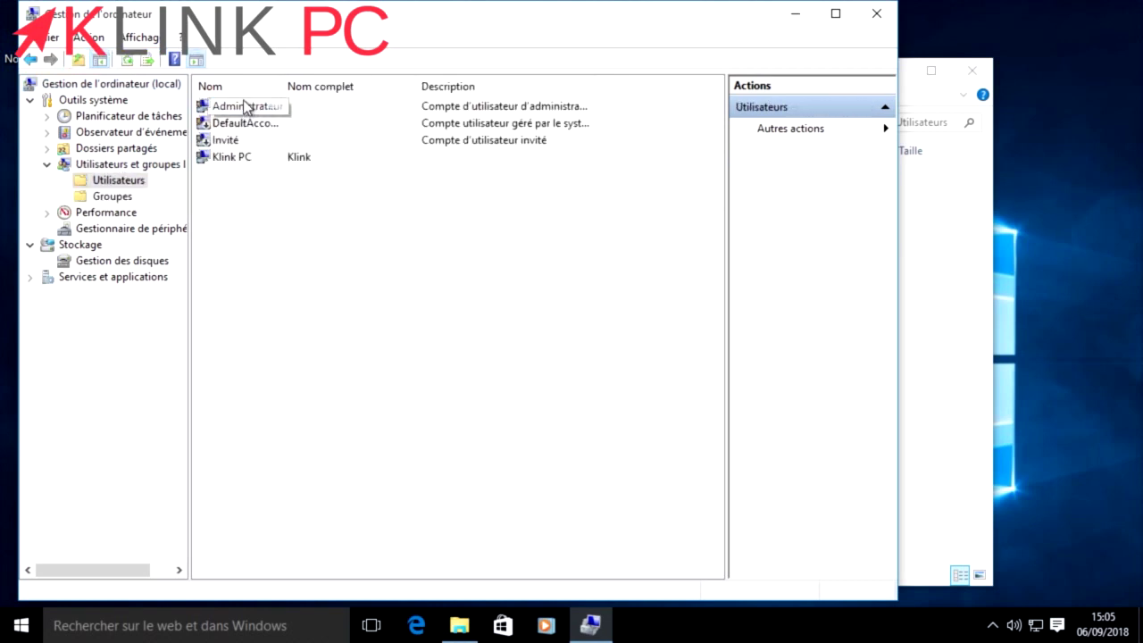
- Disable the Administrateur account by turning on Le compte est désactivé in its properties, then close Computer Management
{"action": "right_click", "coordinate": [241, 108]}
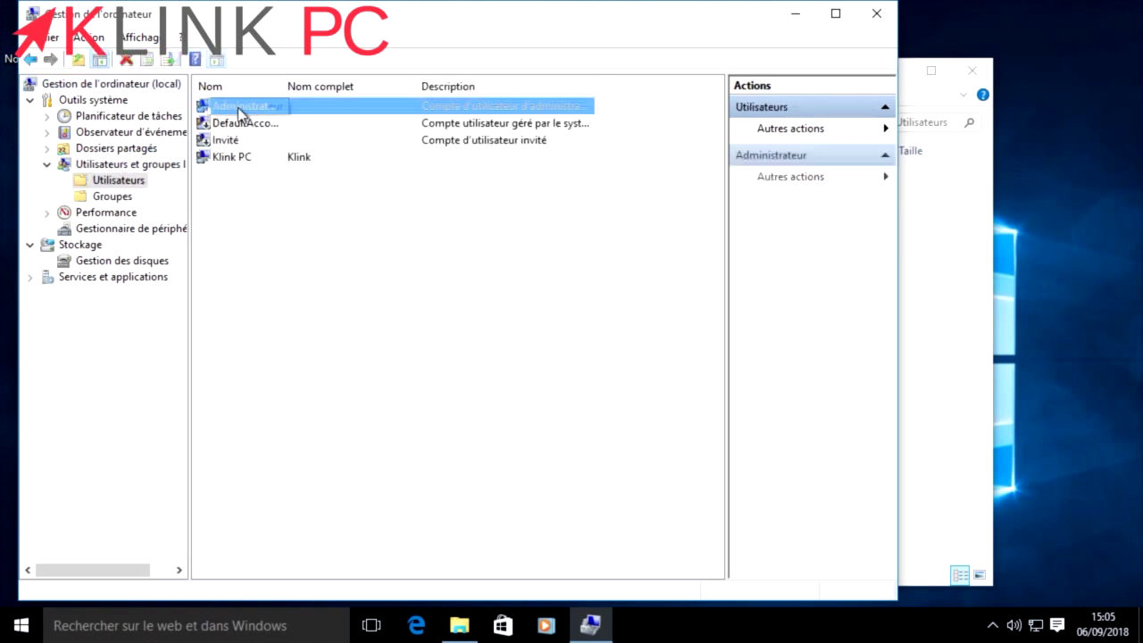
{"action": "left_click", "coordinate": [333, 217]}
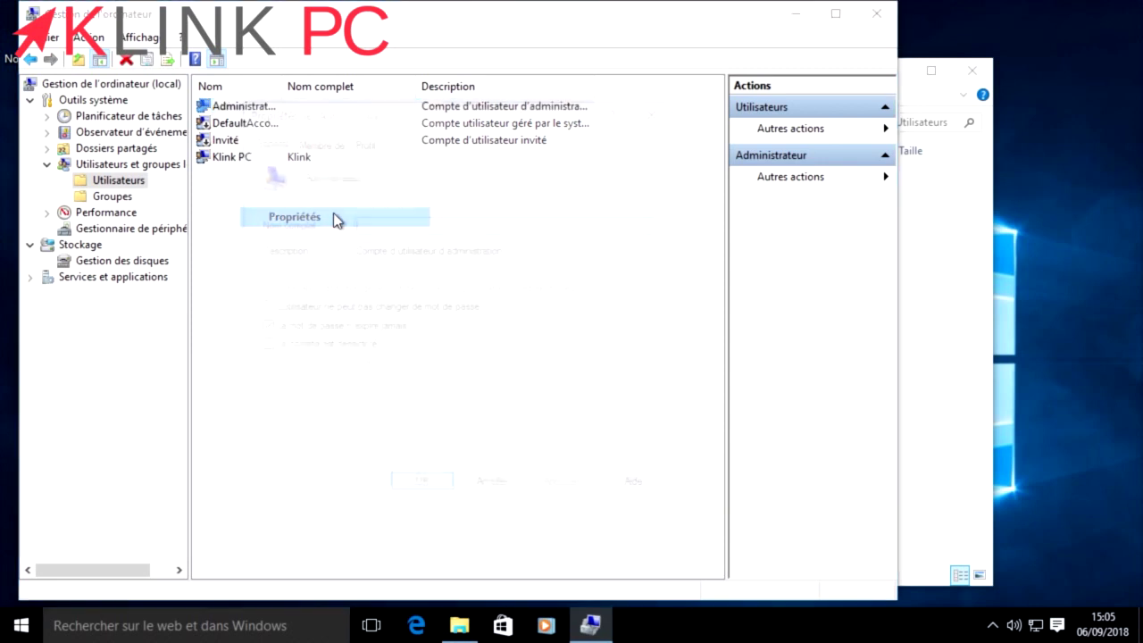
{"action": "left_click", "coordinate": [263, 345]}
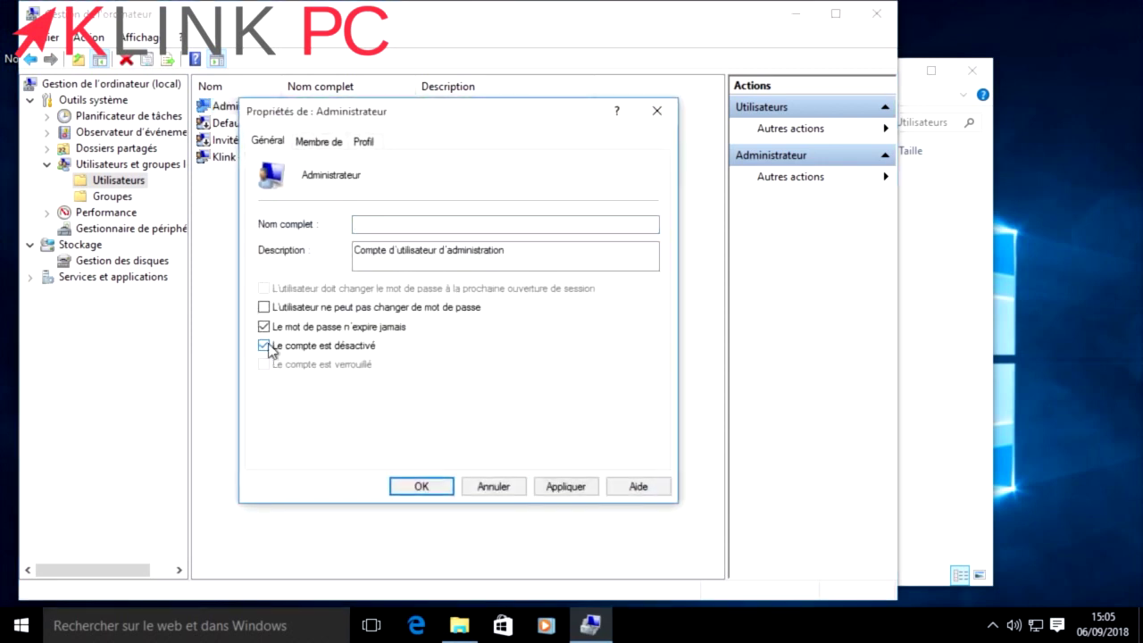
{"action": "left_click", "coordinate": [565, 487]}
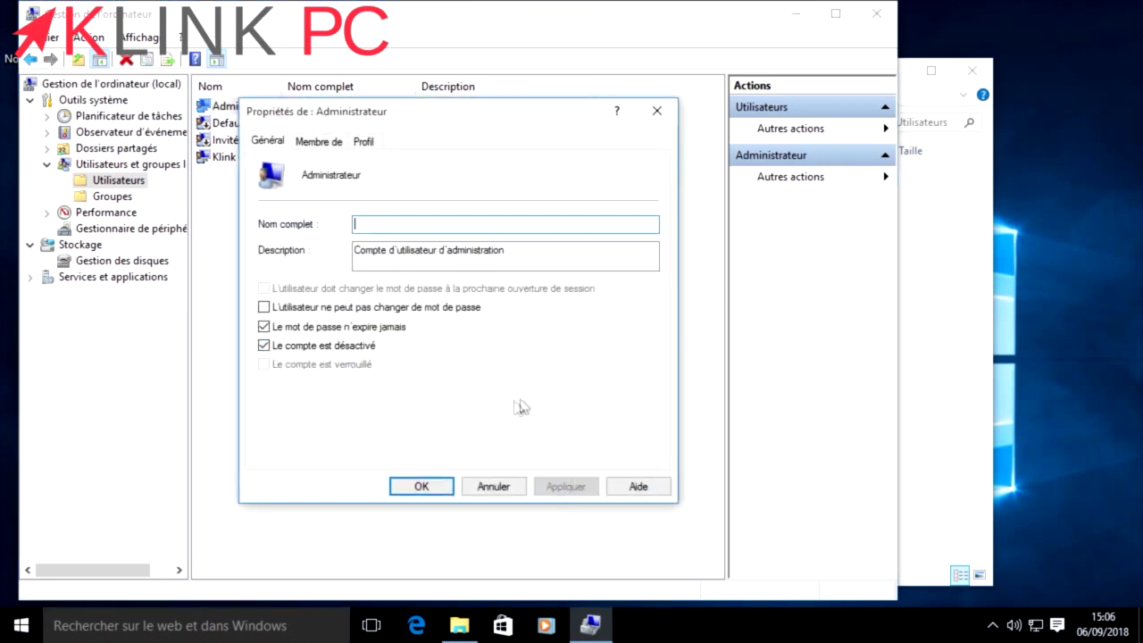
{"action": "left_click", "coordinate": [422, 488]}
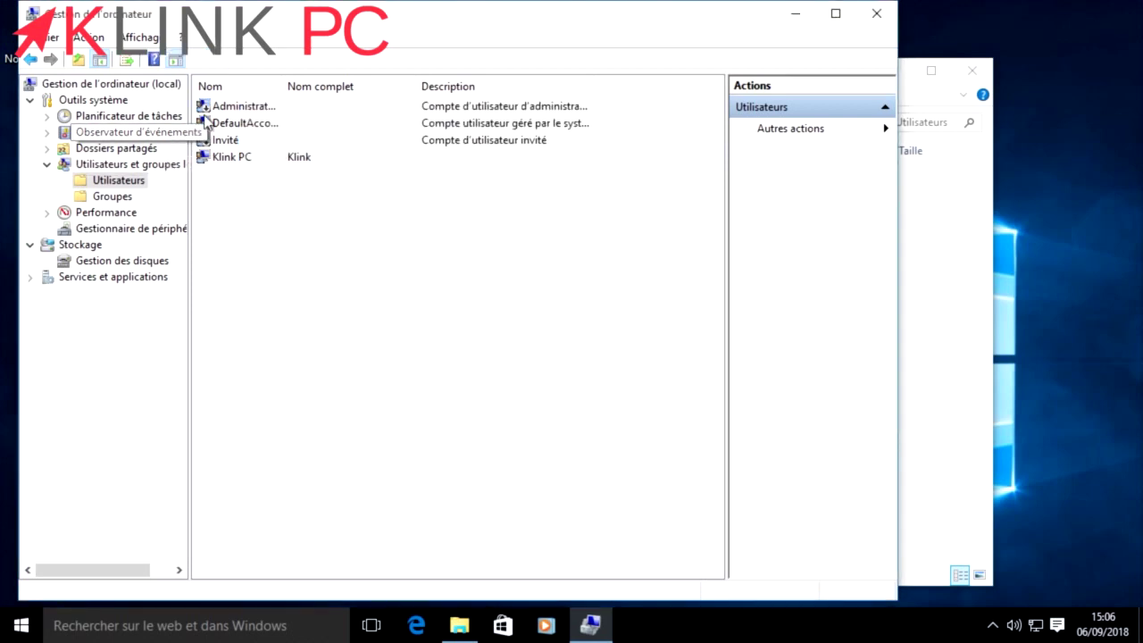
{"action": "left_click", "coordinate": [877, 13]}
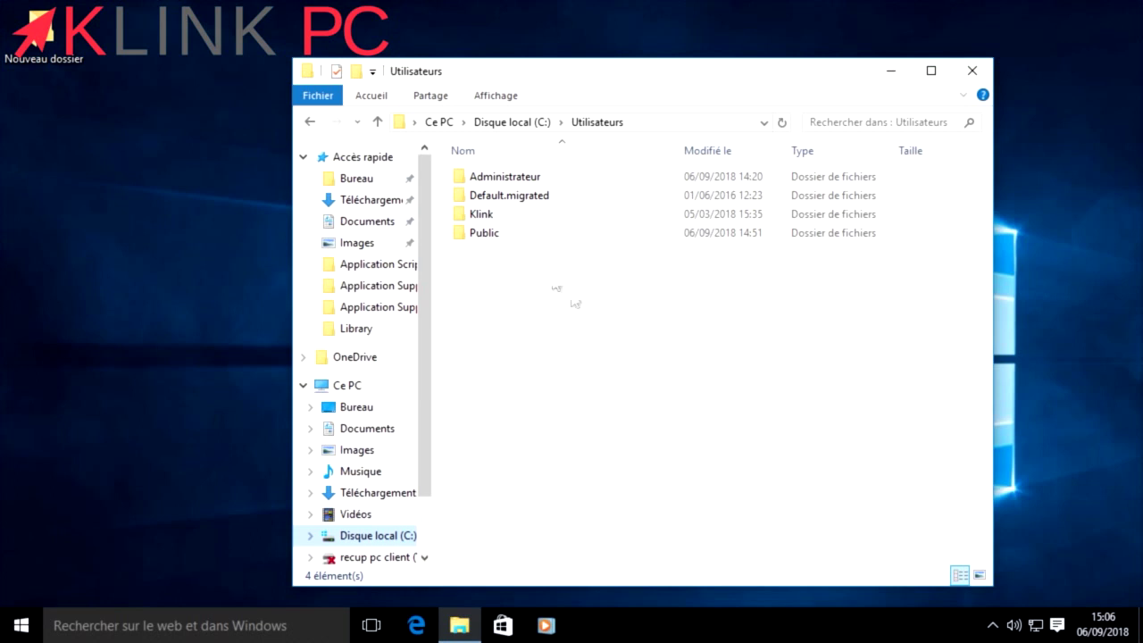
- Permanently delete the Administrateur profile folder from Utilisateurs on Disque local (C:)
{"action": "right_click", "coordinate": [525, 181]}
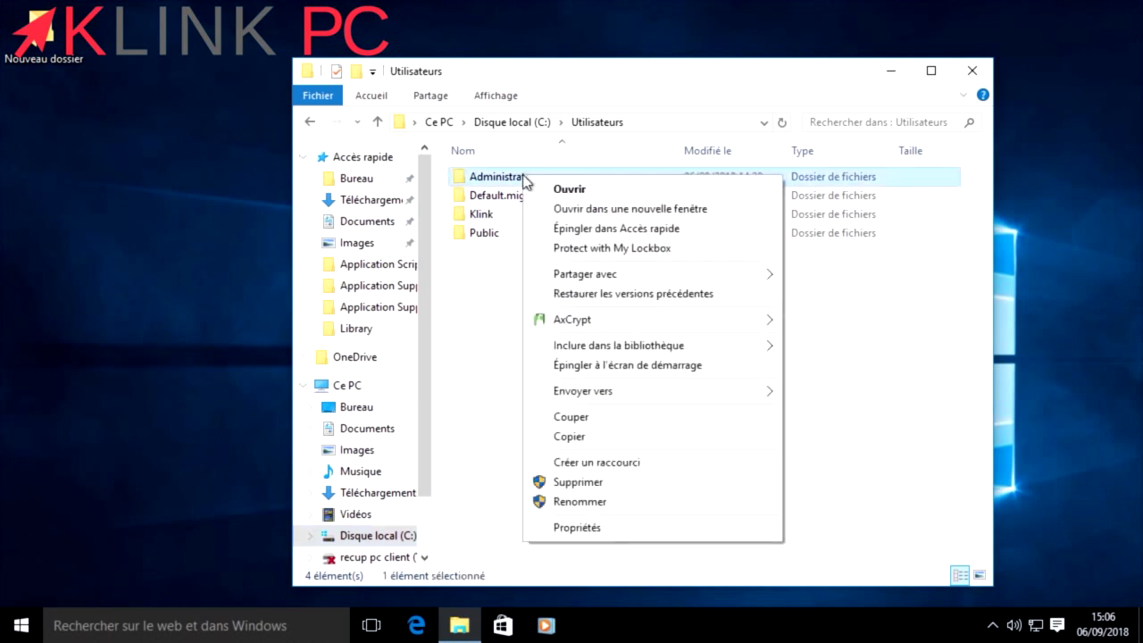
{"action": "left_click", "coordinate": [614, 482]}
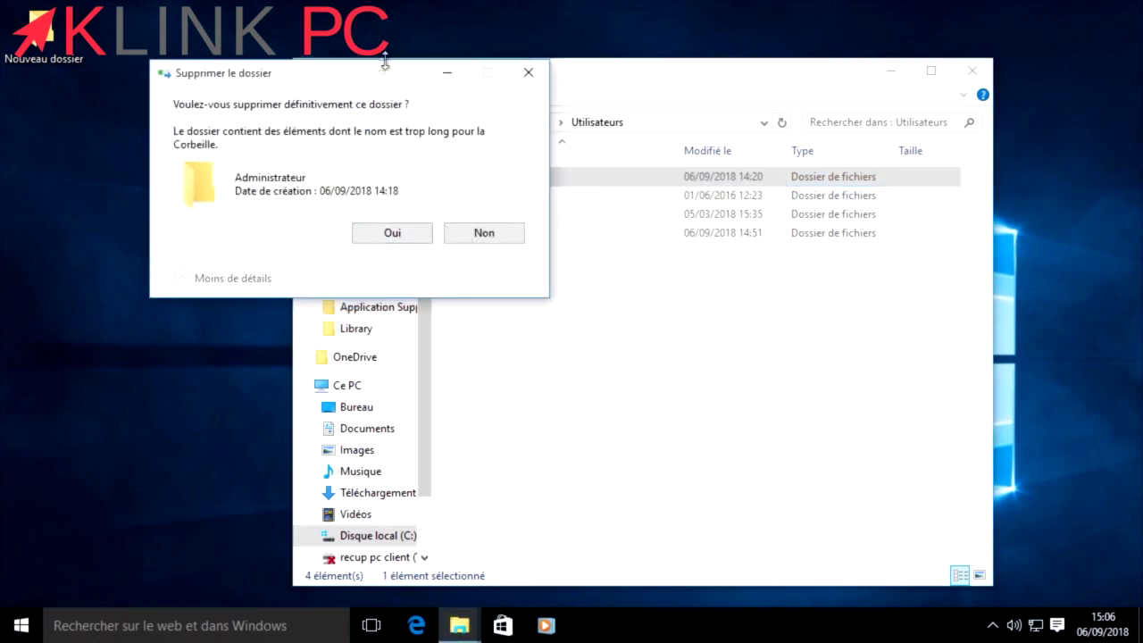
{"action": "left_click_drag", "start_coordinate": [382, 71], "coordinate": [619, 311]}
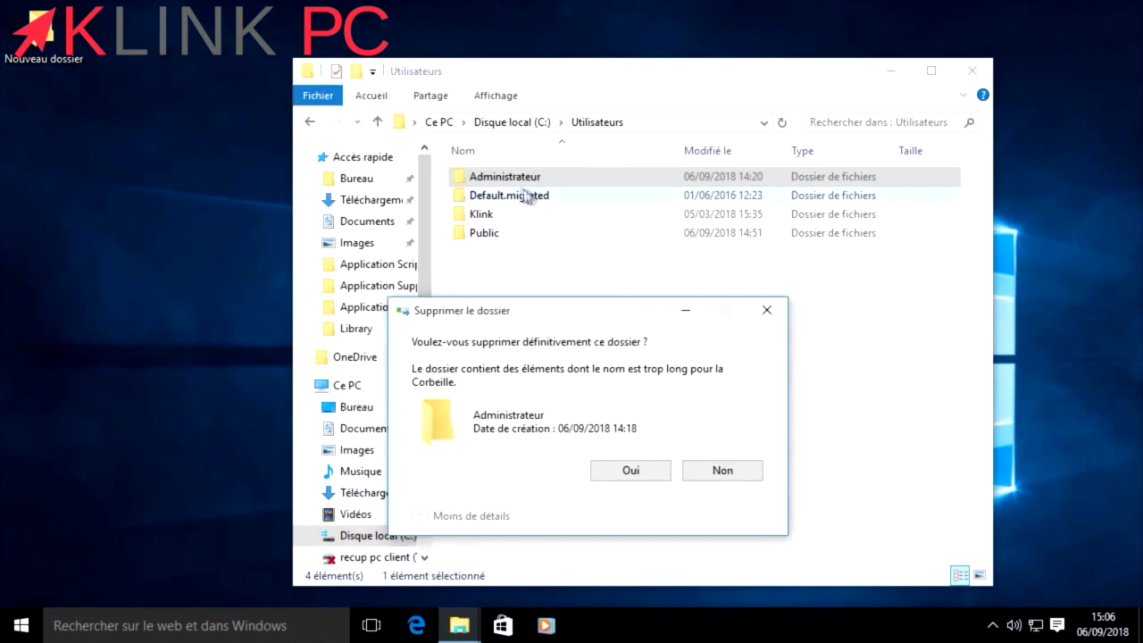
{"action": "left_click", "coordinate": [625, 473]}
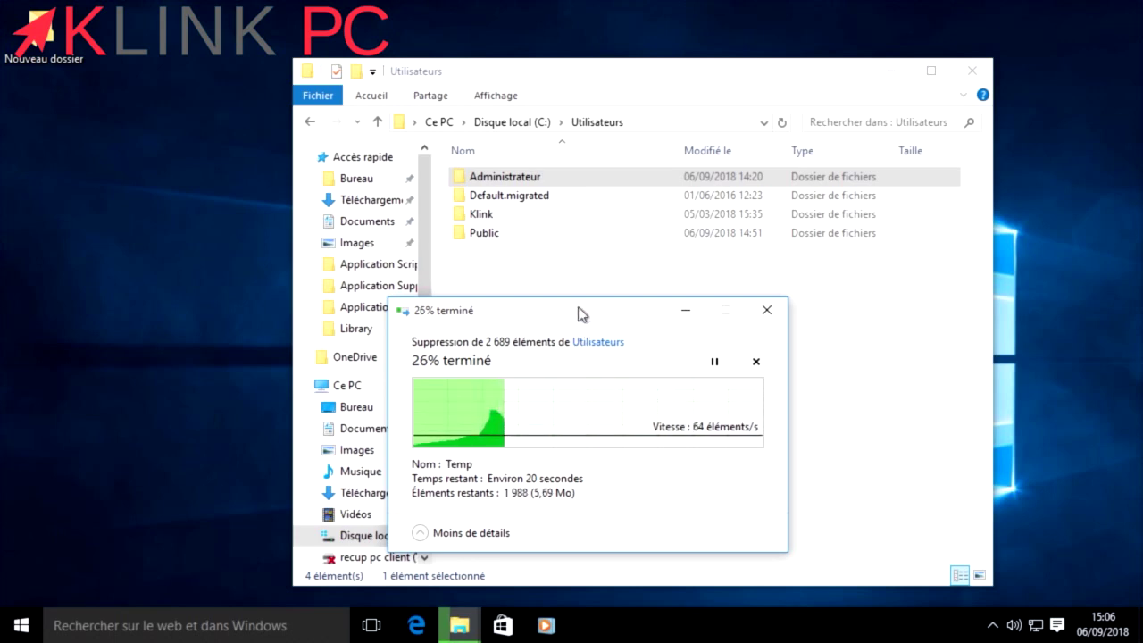
{"action": "left_click_drag", "start_coordinate": [578, 315], "coordinate": [432, 289]}
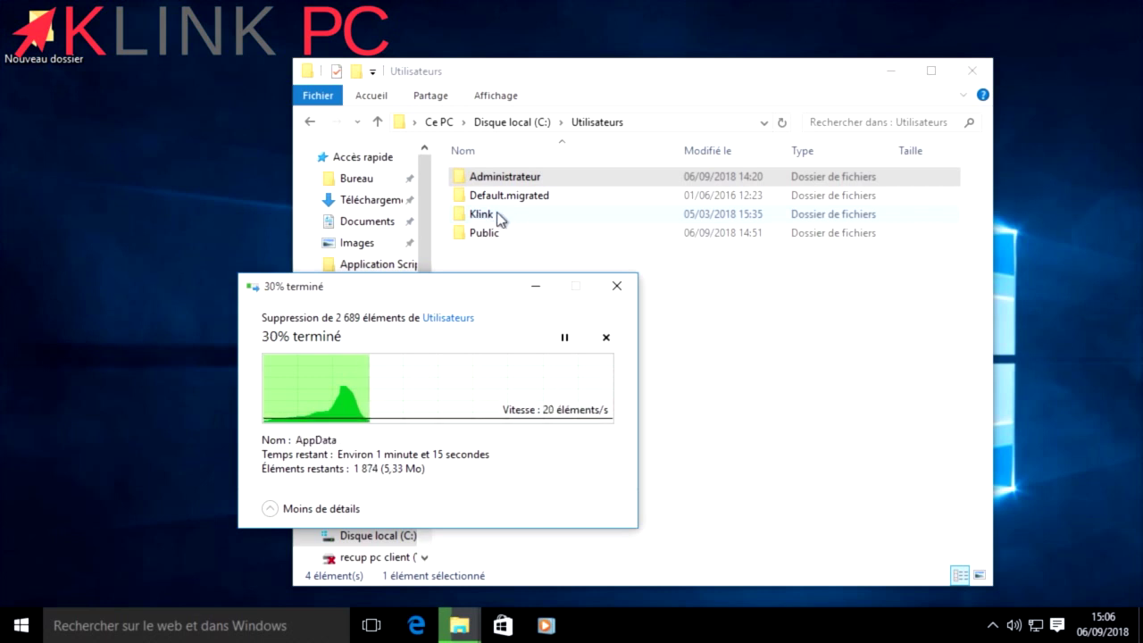
- Check the running processes and startup programs in Task Manager, then minimize it and the folder deletion progress window
{"action": "right_click", "coordinate": [1108, 637]}
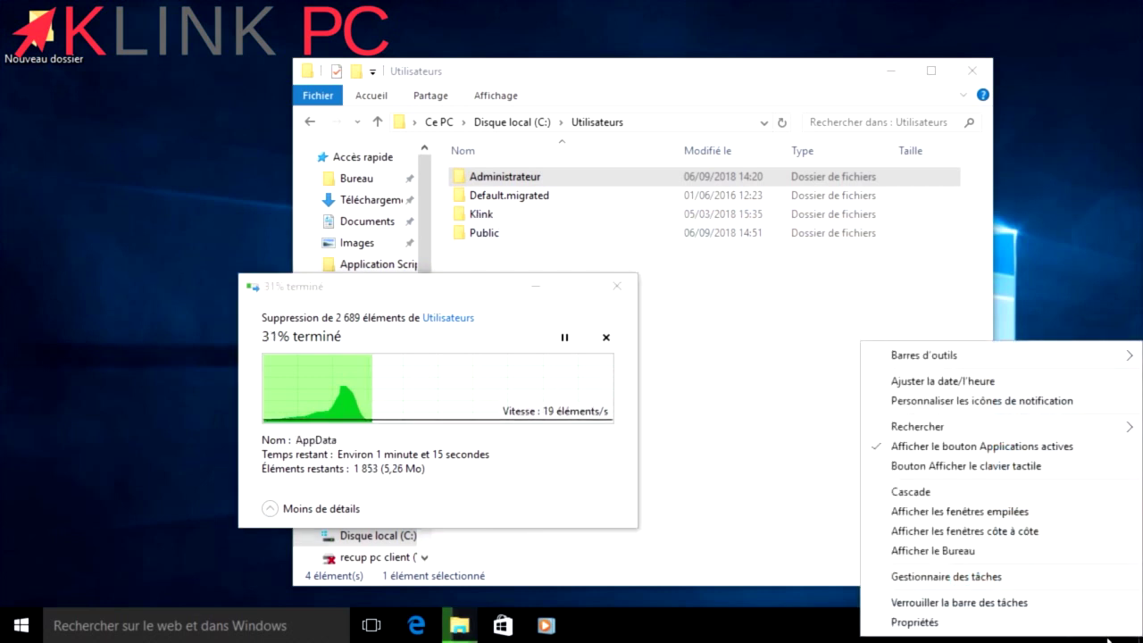
{"action": "left_click", "coordinate": [1067, 580]}
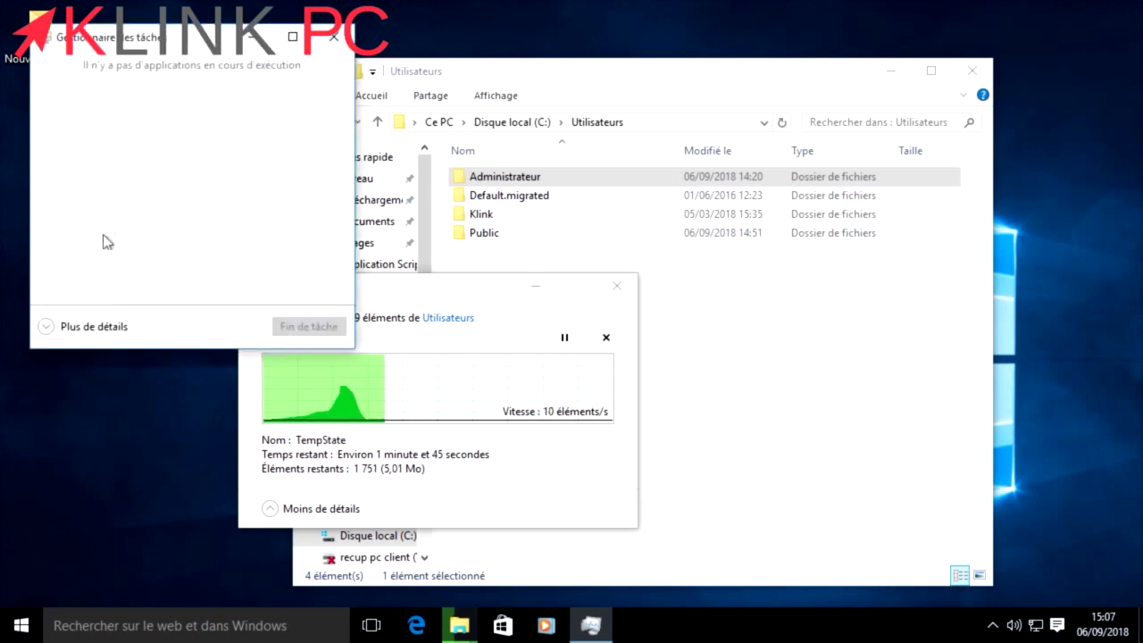
{"action": "left_click", "coordinate": [48, 329]}
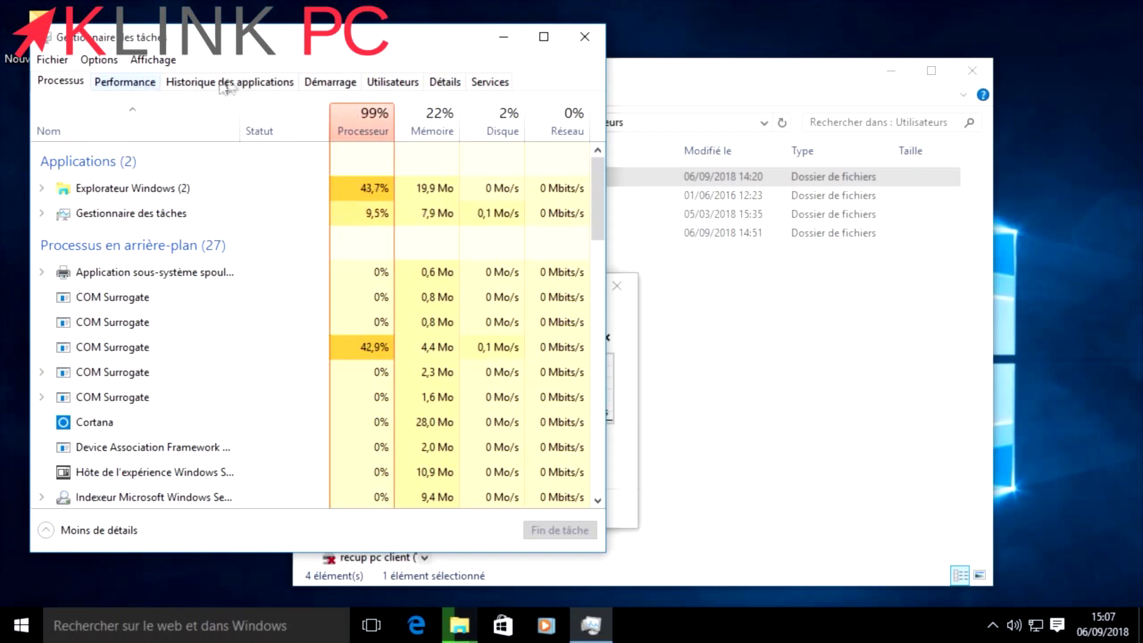
{"action": "left_click", "coordinate": [330, 83]}
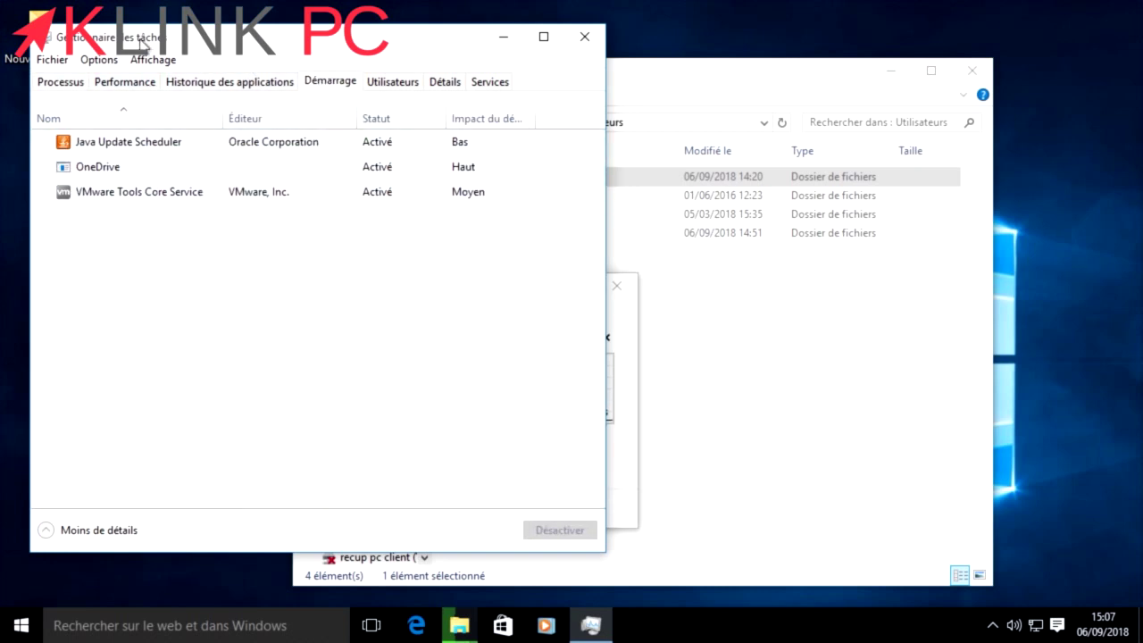
{"action": "left_click", "coordinate": [503, 38]}
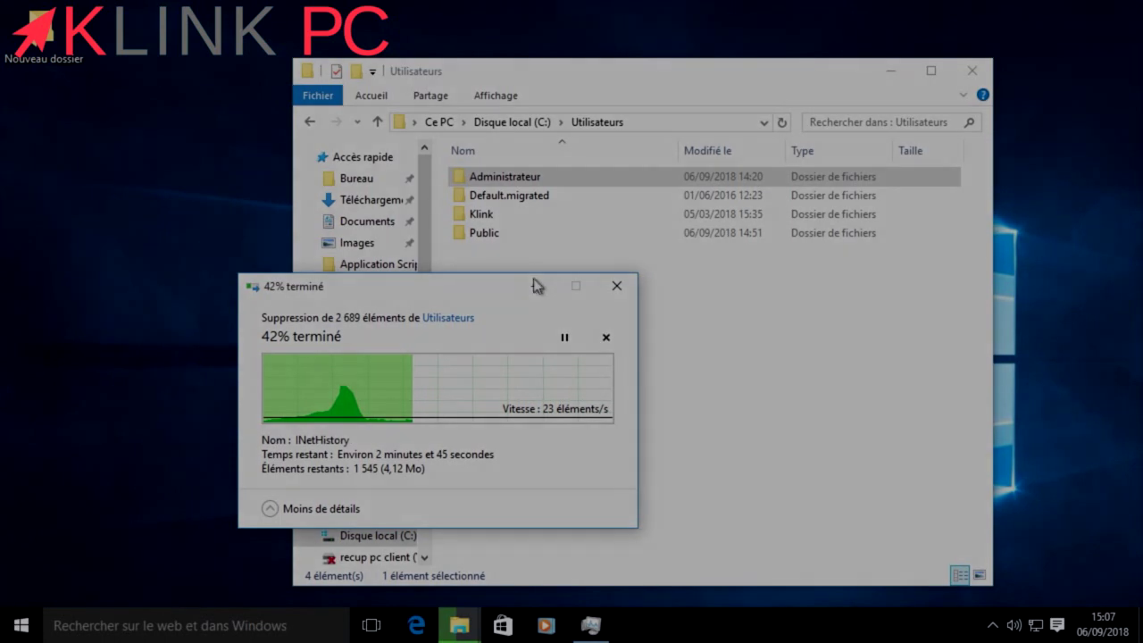
{"action": "left_click", "coordinate": [535, 285]}
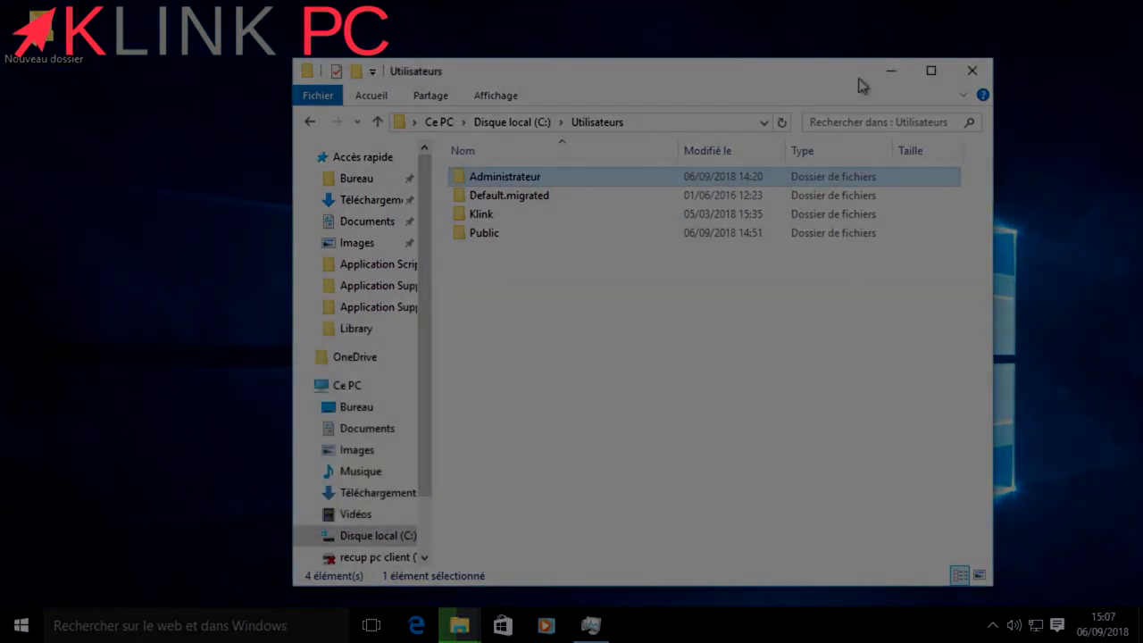